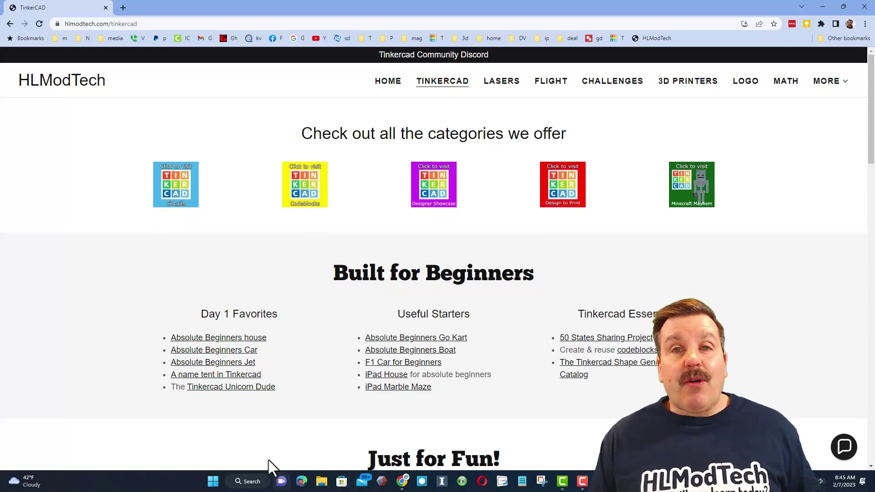
Duplicate the Character Creator Tutorials design so 'Copy of Character Creator Tutorials' opens in the editor
scroll(271, 387, "down", 3)
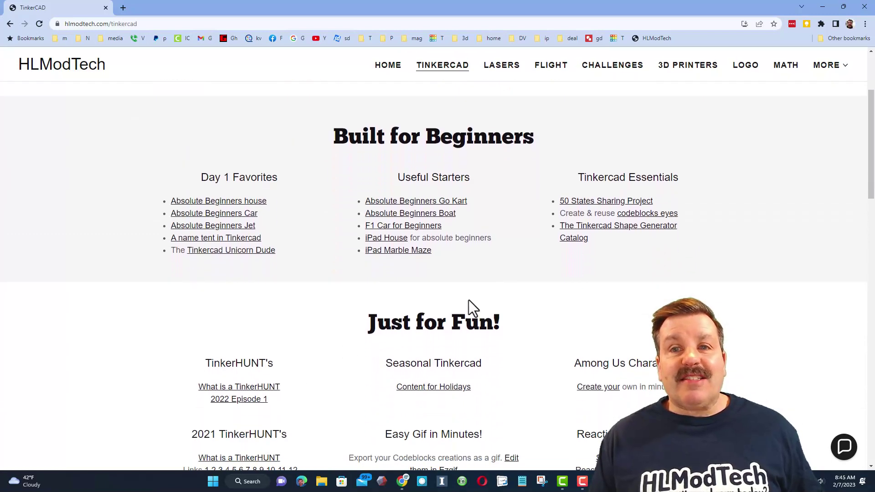
scroll(518, 281, "down", 9)
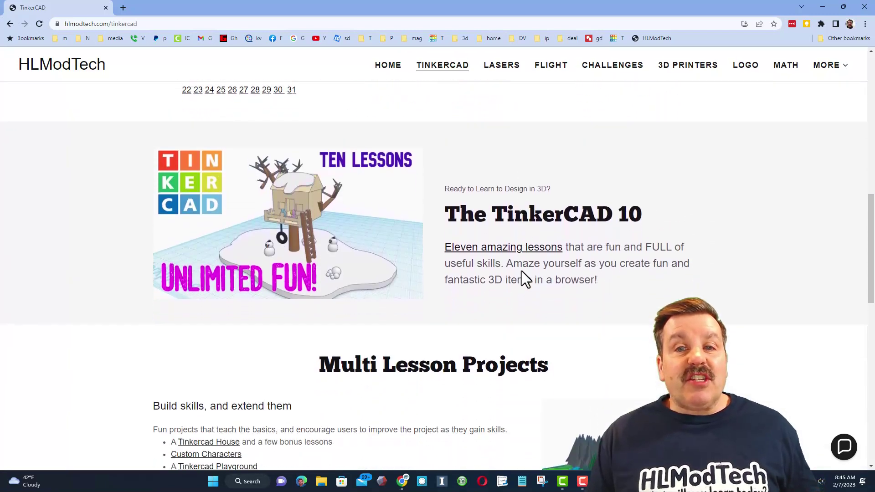
scroll(521, 271, "down", 1)
scroll(522, 269, "down", 3)
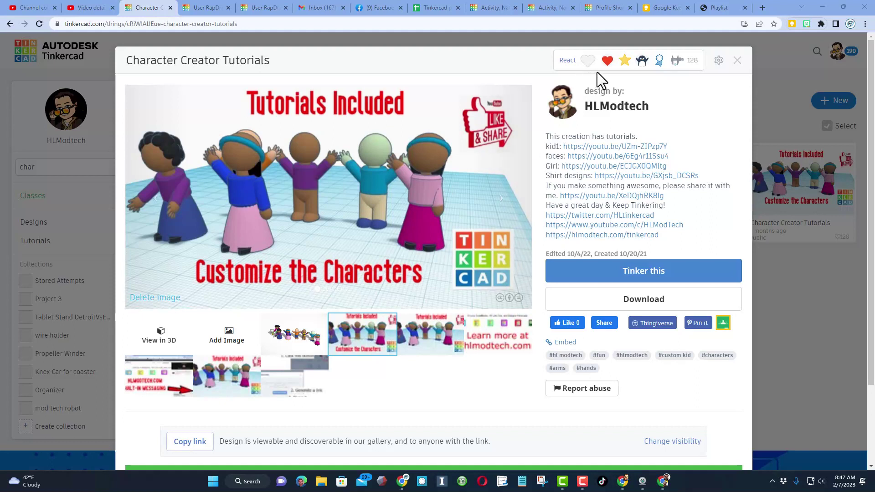
mouse_move(600, 73)
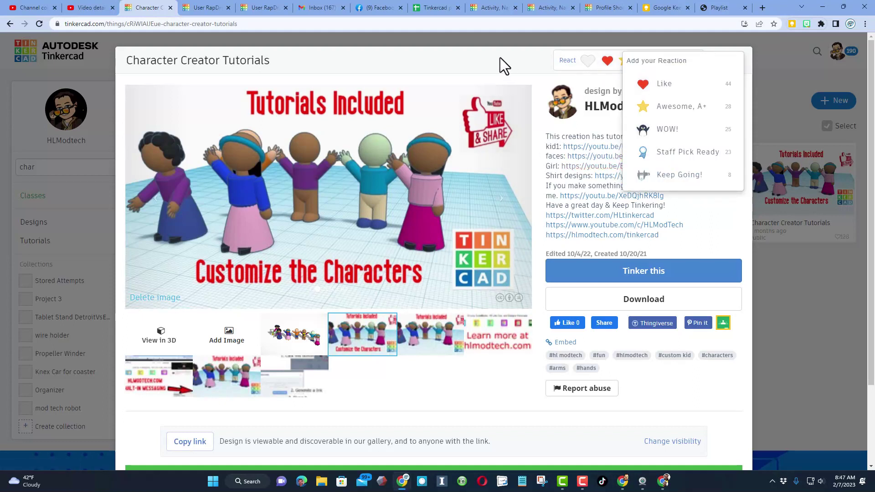
left_click(717, 64)
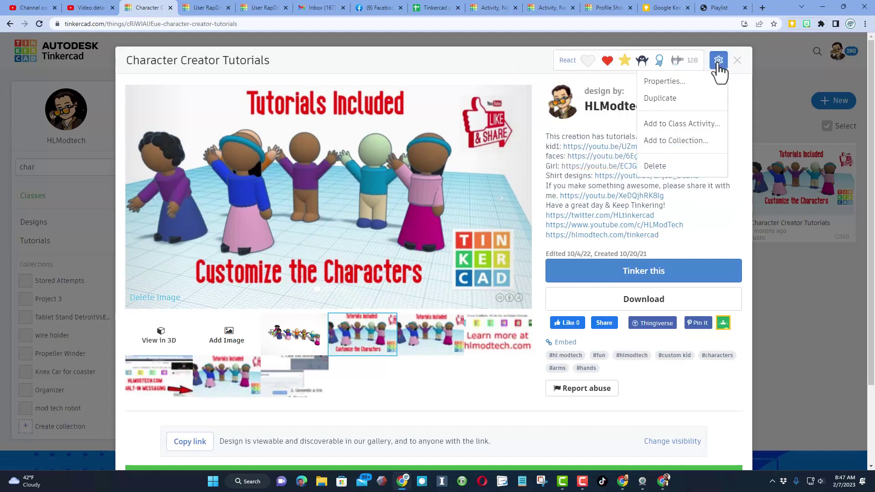
left_click(655, 105)
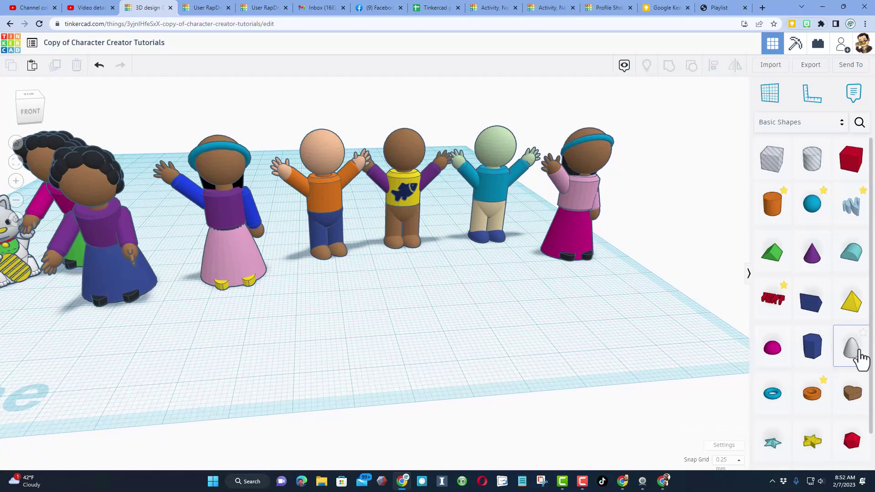
Place a paraboloid in front of the characters and mirror it vertically so its point faces down
left_click(852, 348)
left_click(431, 329)
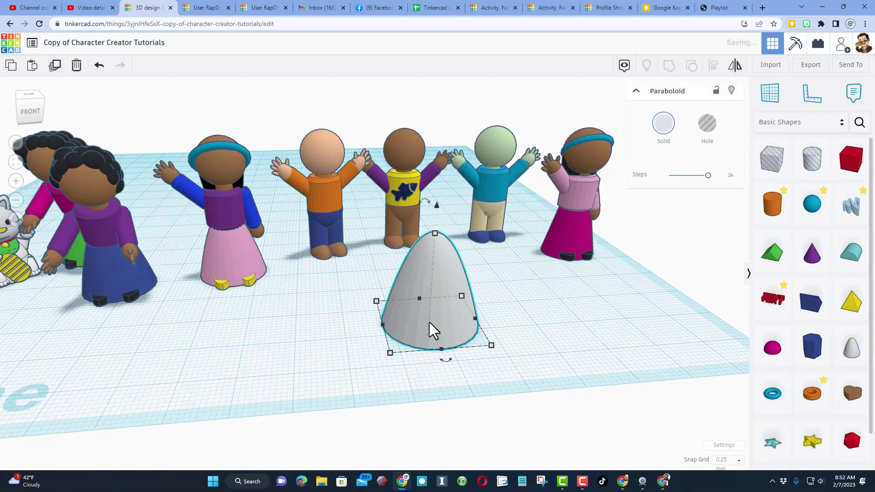
left_click(733, 66)
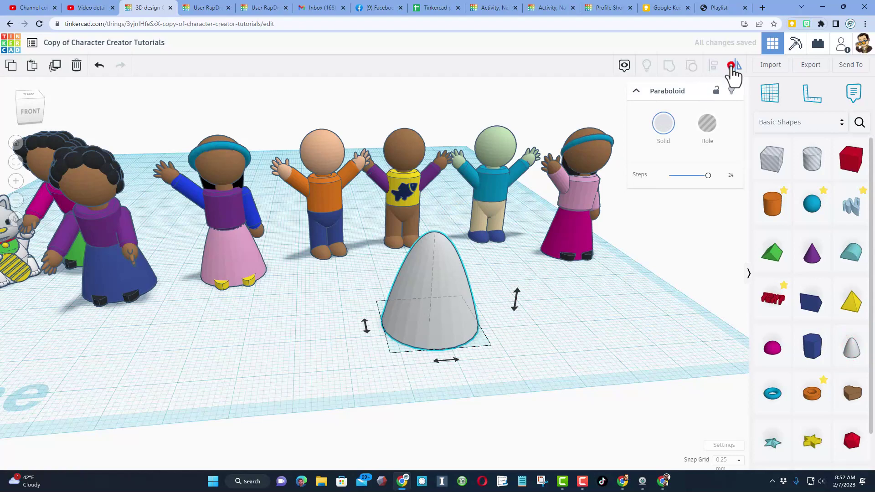
left_click(515, 307)
left_click(467, 289)
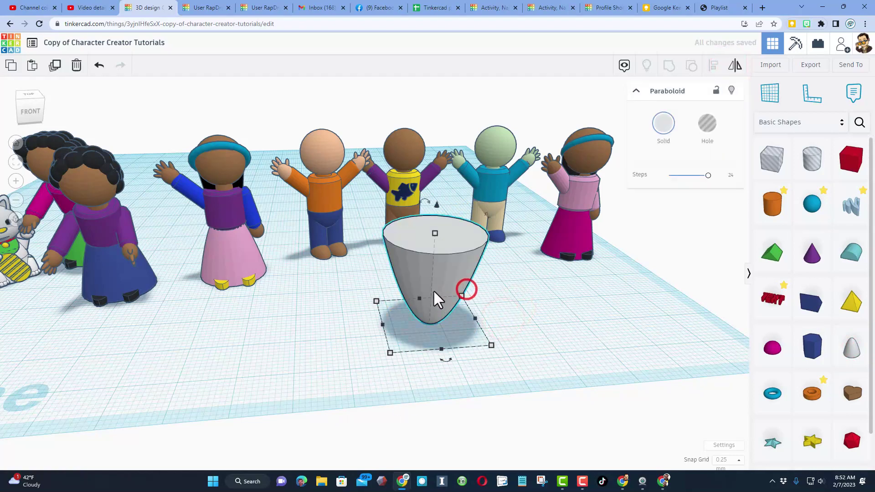
Drop a box hole over the paraboloid and set its height to 10
left_click(764, 158)
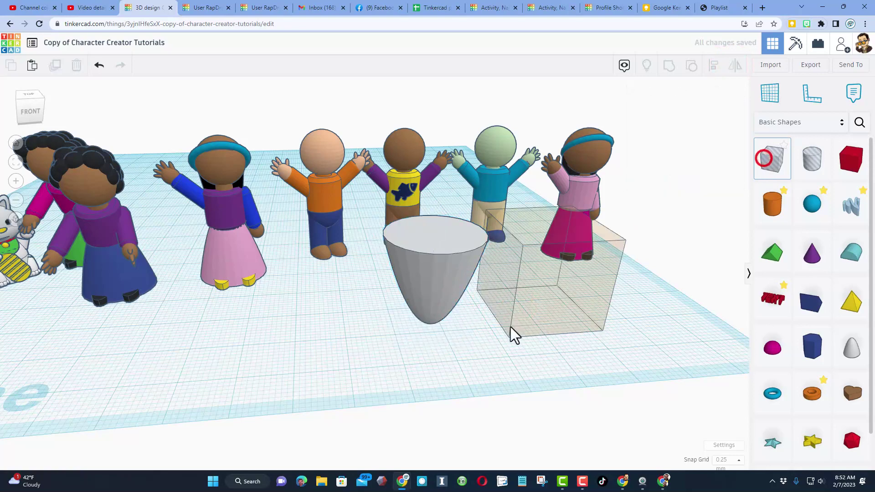
left_click(425, 347)
key("ctrl+z")
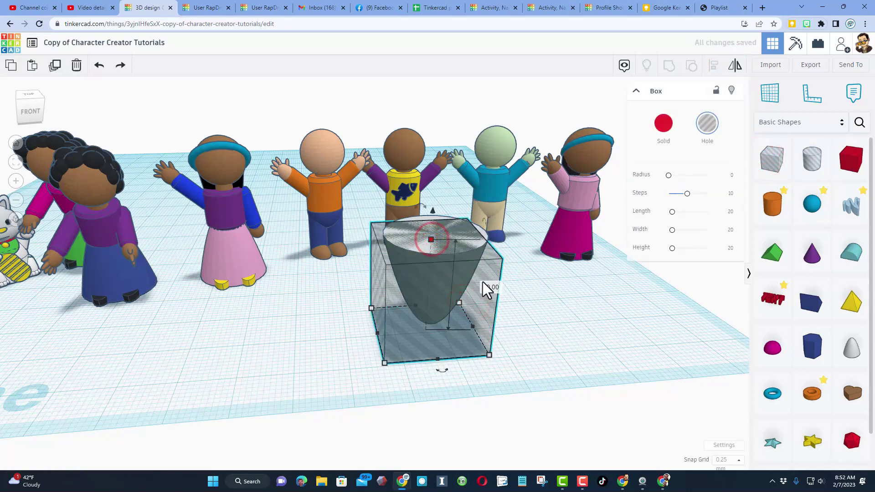
left_click(490, 287)
type("10")
key("Return")
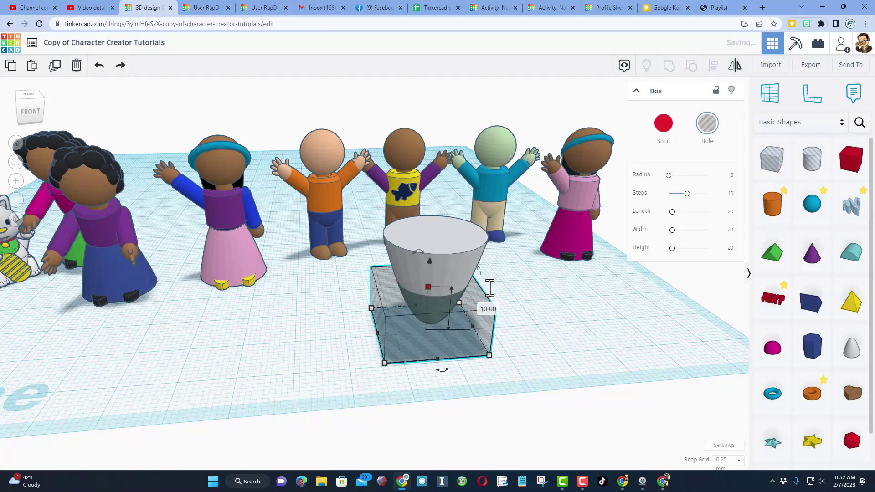
Centre the paraboloid with the box hole, group them, and drop the cup onto the workplane
left_click(433, 292, "shift")
key("l")
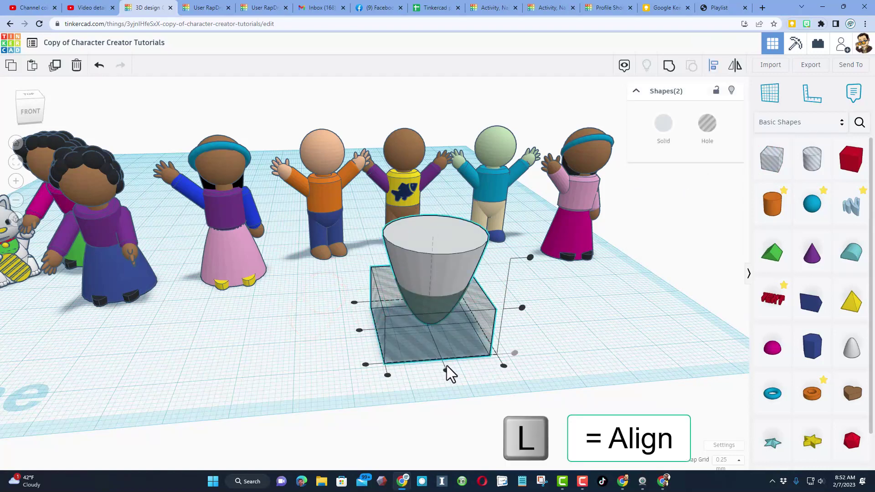
left_click(447, 371)
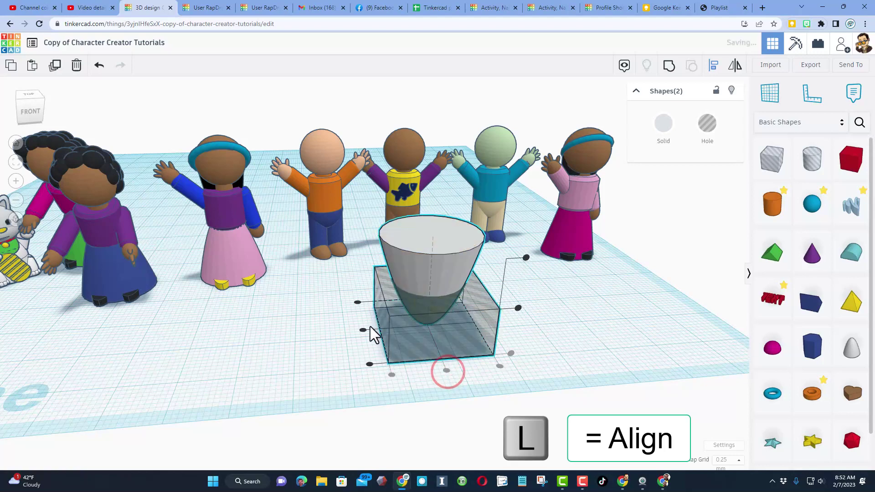
right_click_drag(80, 155, 474, 353)
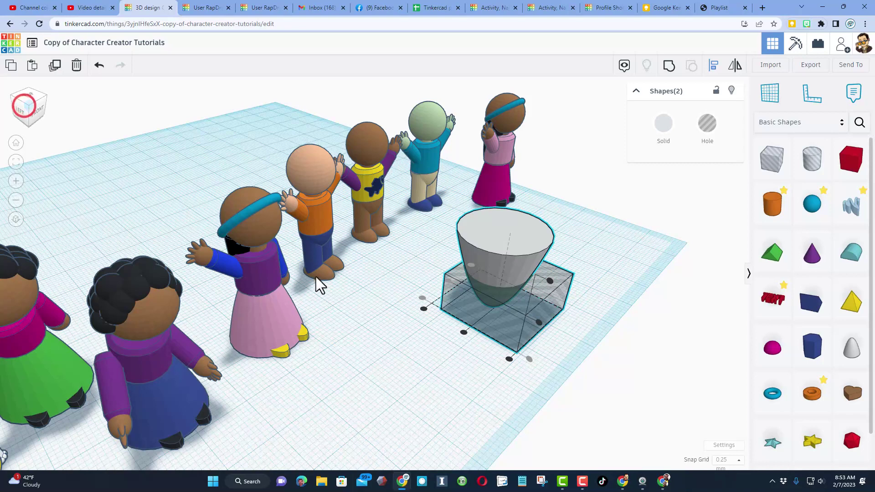
key("ctrl+g")
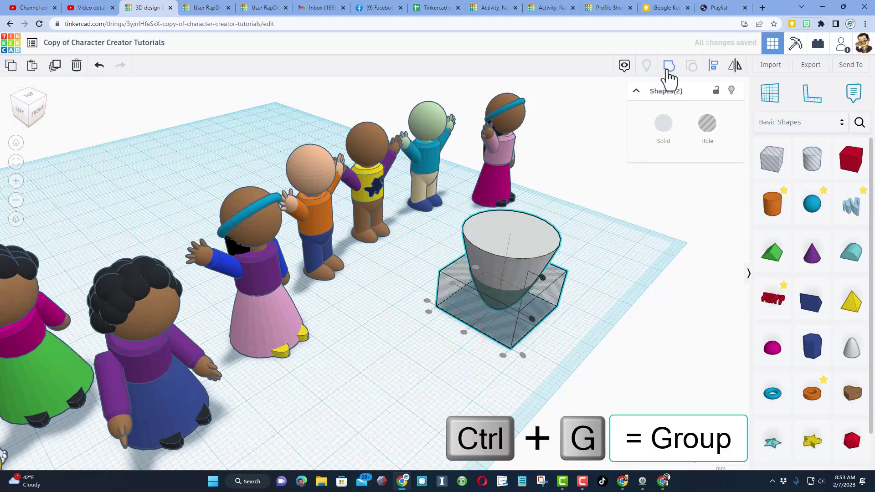
left_click(668, 69)
left_click(532, 245)
key("d")
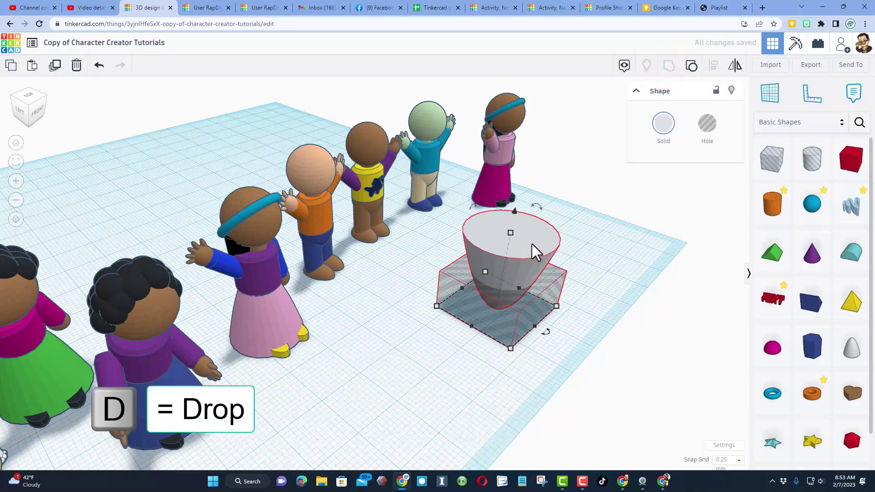
left_click(583, 227)
left_click(527, 280)
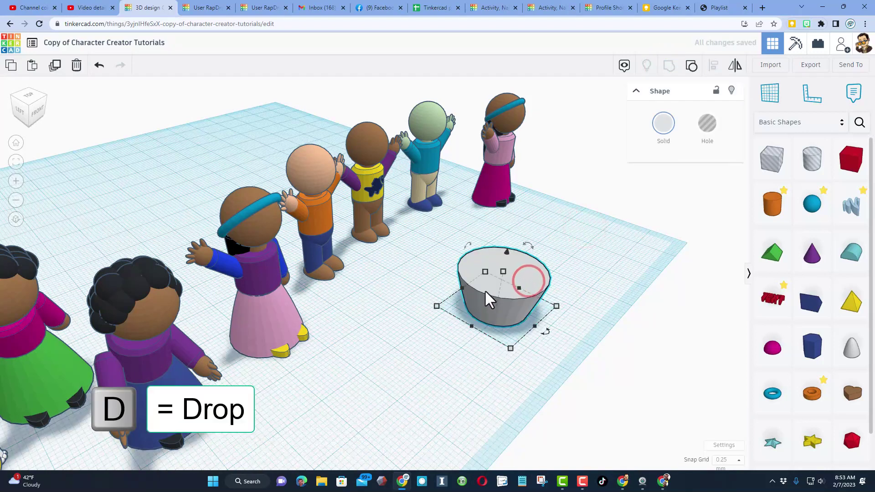
Duplicate the cup, raise the copy, make it a hole, and scale it evenly to 9
key("ctrl+d")
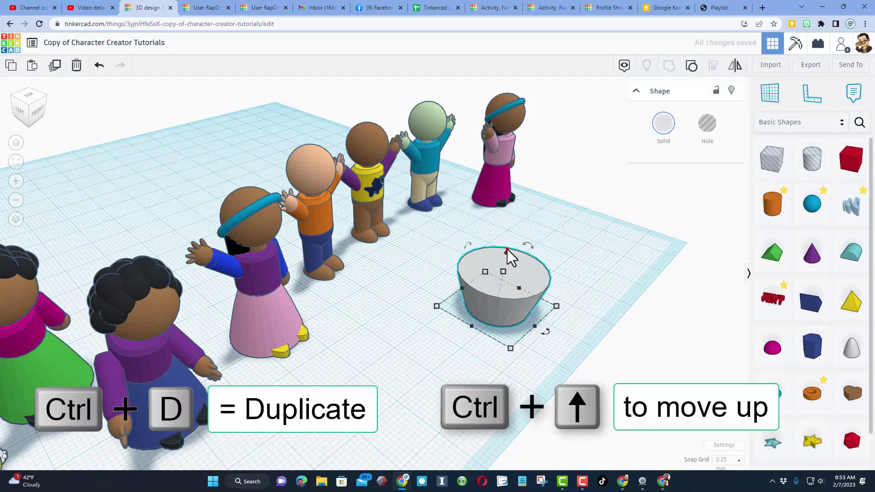
left_click_drag(508, 254, 514, 204)
left_click(707, 123)
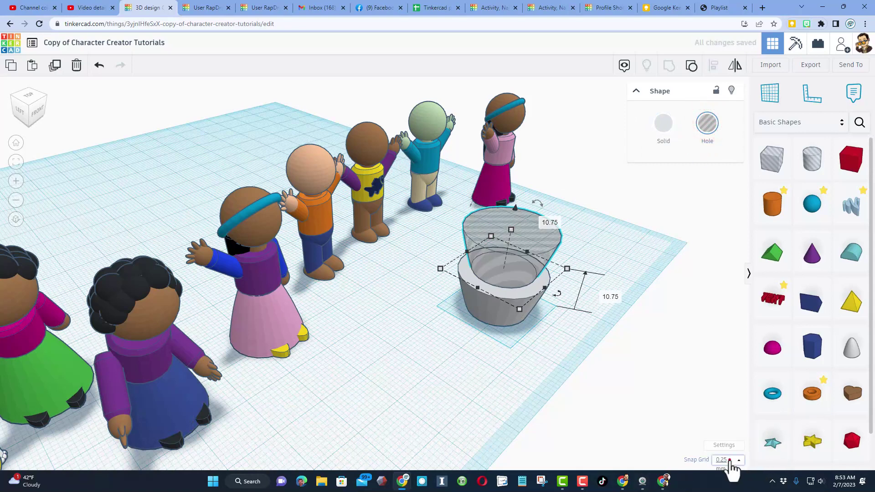
left_click(729, 460)
left_click(726, 379)
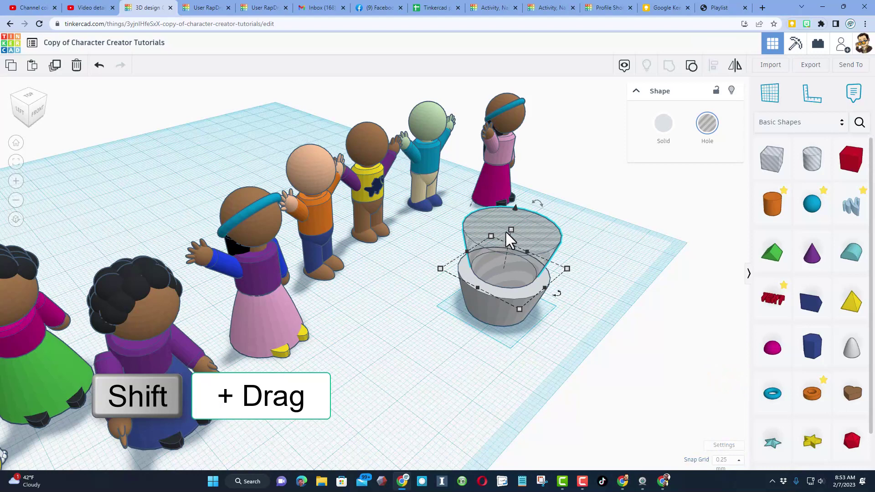
left_click_drag(509, 232, 516, 253, "shift")
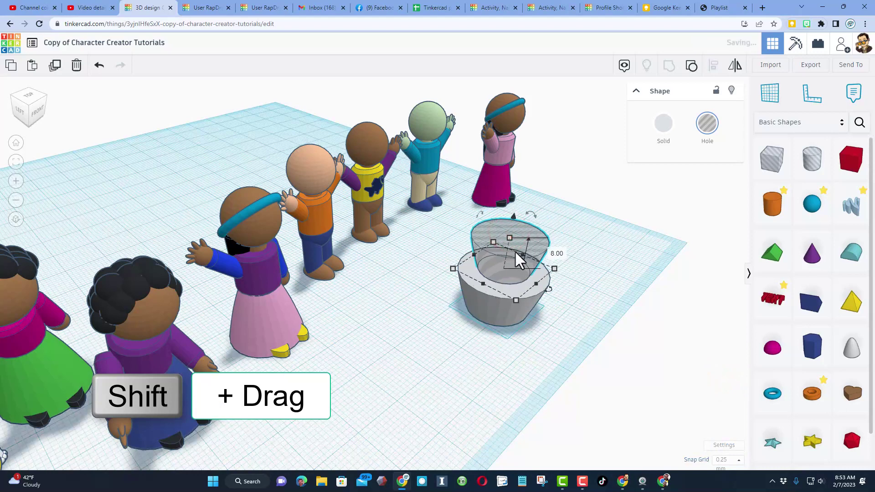
left_click(553, 254)
type("9")
key("Return")
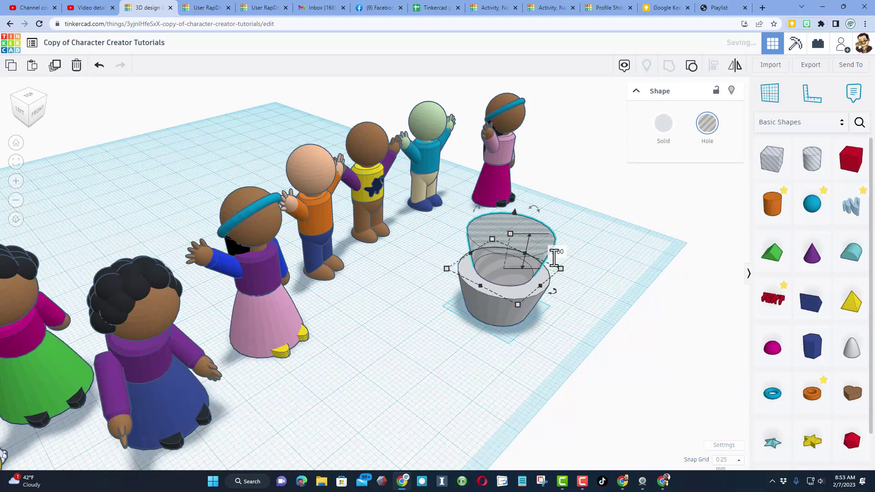
Make the hole 12.50 tall, drop it into the cup, and group both into a bowl
left_click(615, 224)
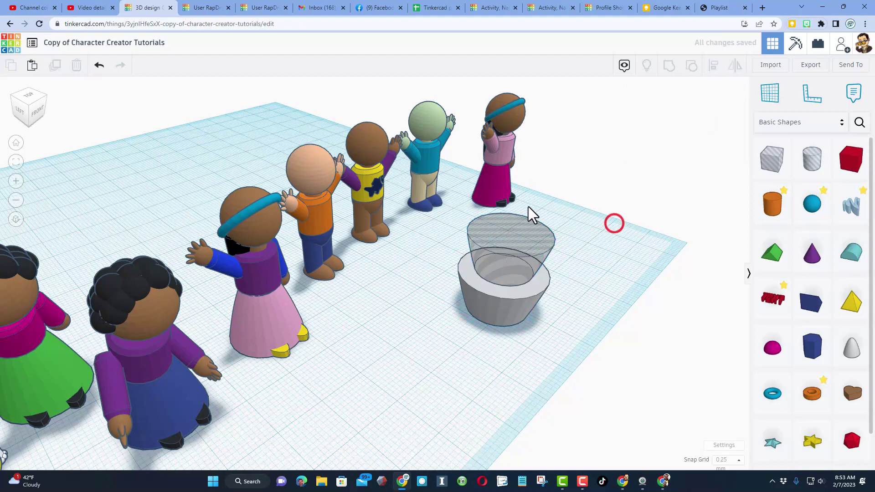
left_click(512, 230)
left_click_drag(510, 233, 513, 222)
key("d")
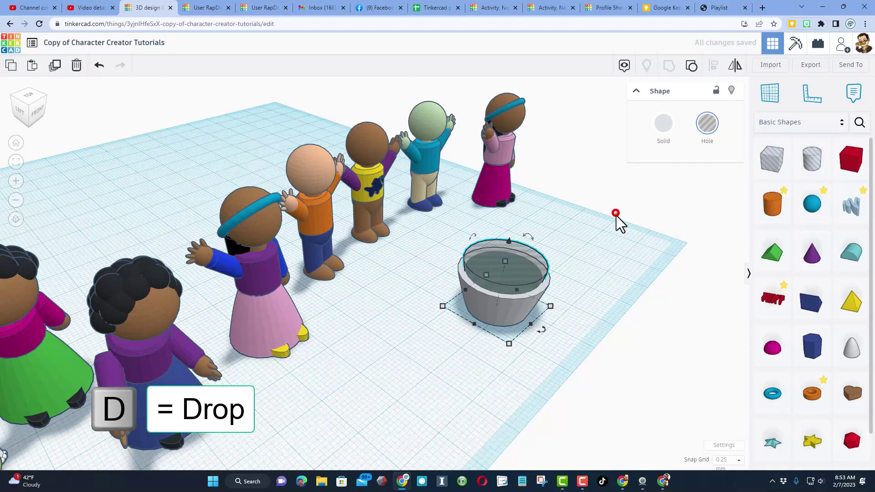
left_click_drag(586, 236, 483, 329)
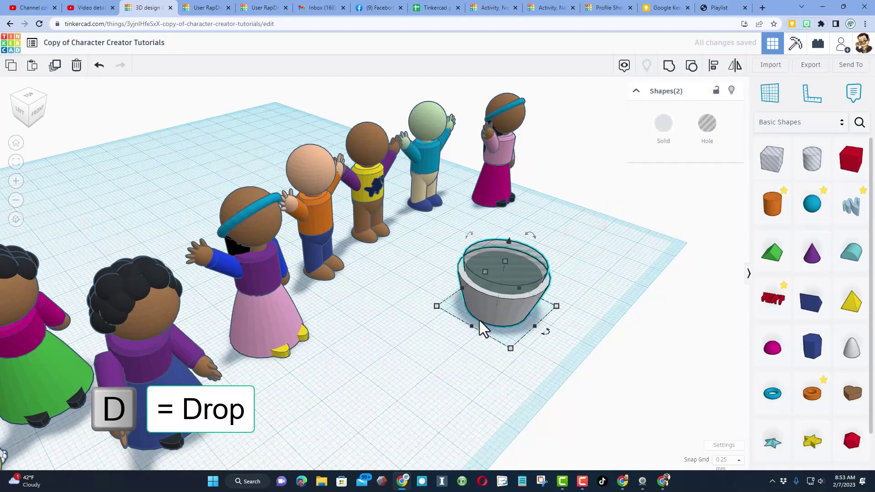
key("ctrl+g")
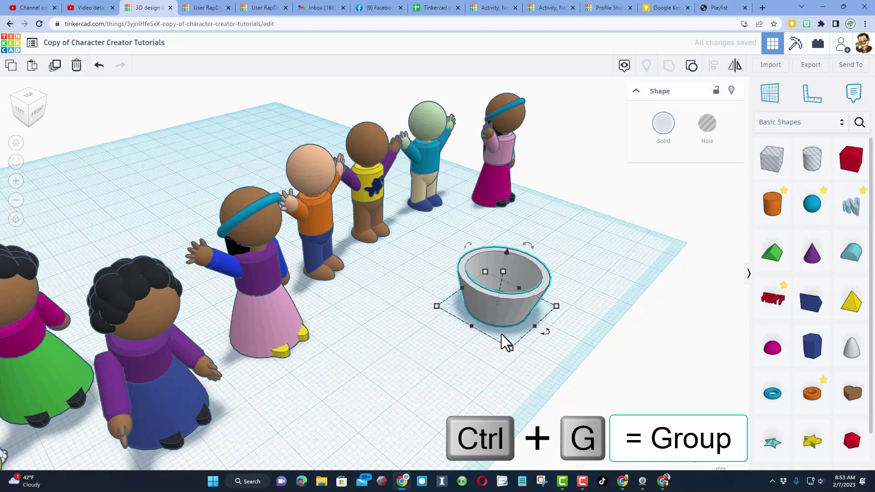
right_click_drag(506, 342, 479, 318)
left_click(479, 319)
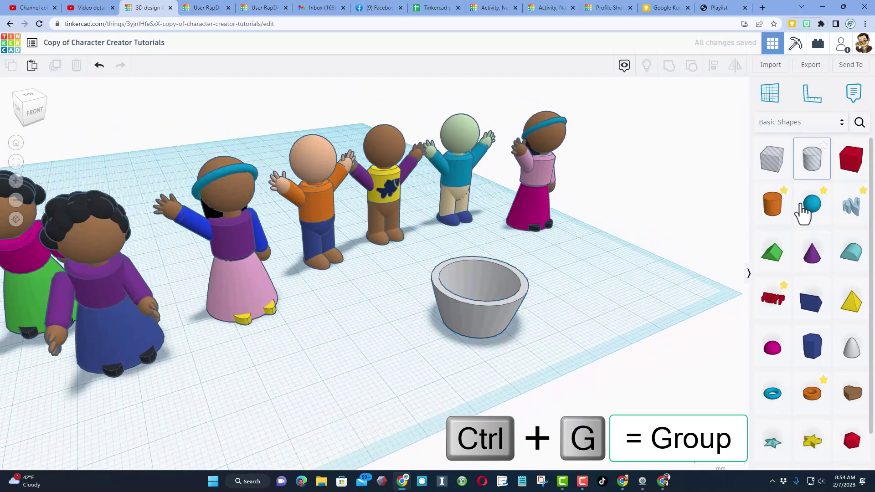
Add a new paraboloid beside the bowl and size it to 8 wide and 22 tall
left_click_drag(851, 348, 572, 308)
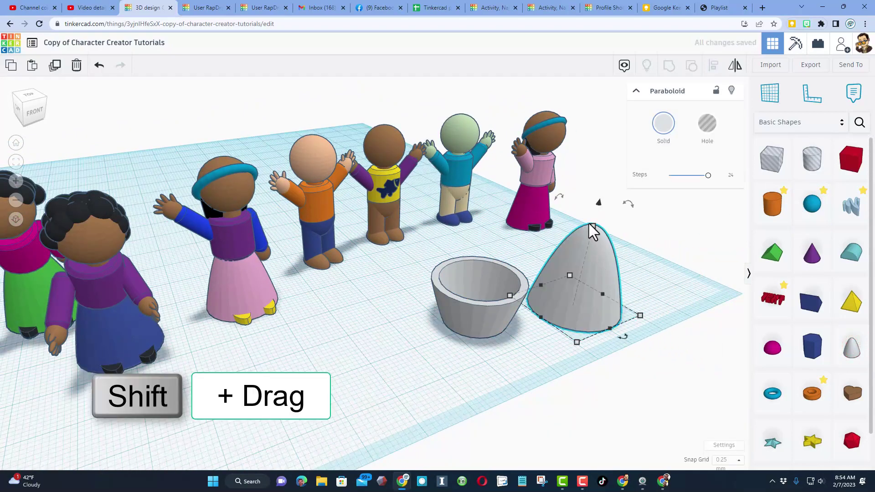
left_click_drag(593, 226, 612, 296, "shift")
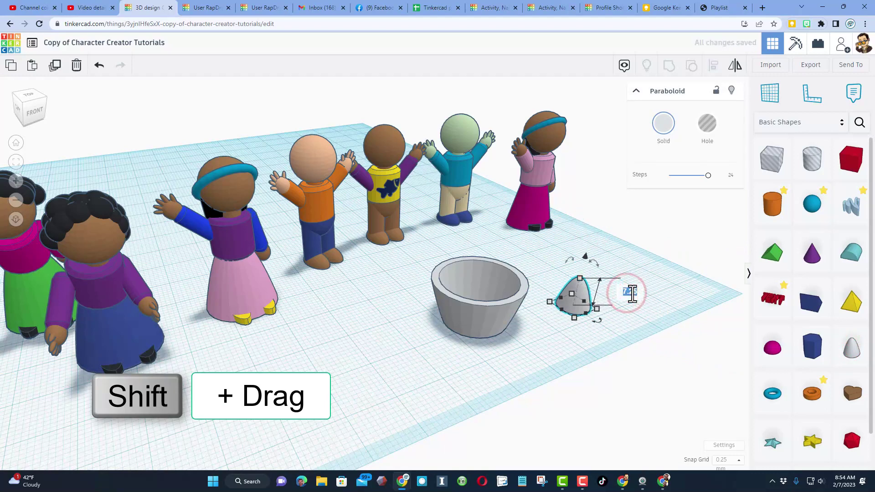
type("8")
key("Return")
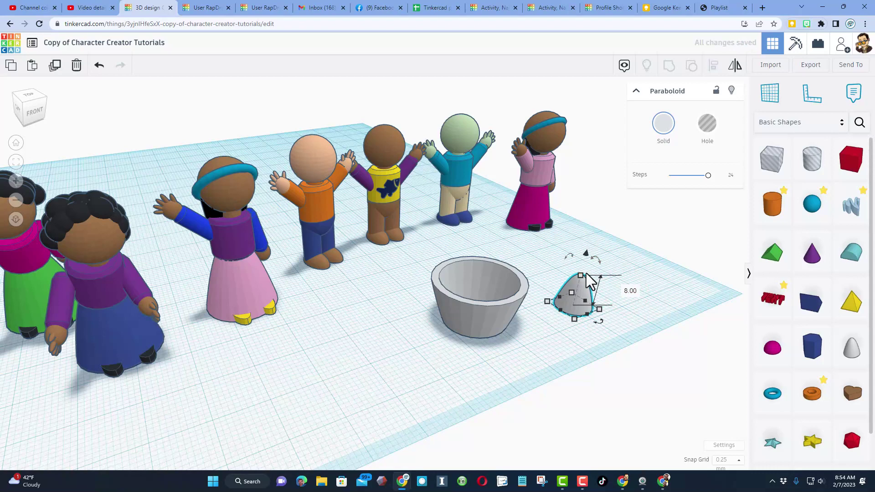
left_click_drag(580, 275, 595, 218)
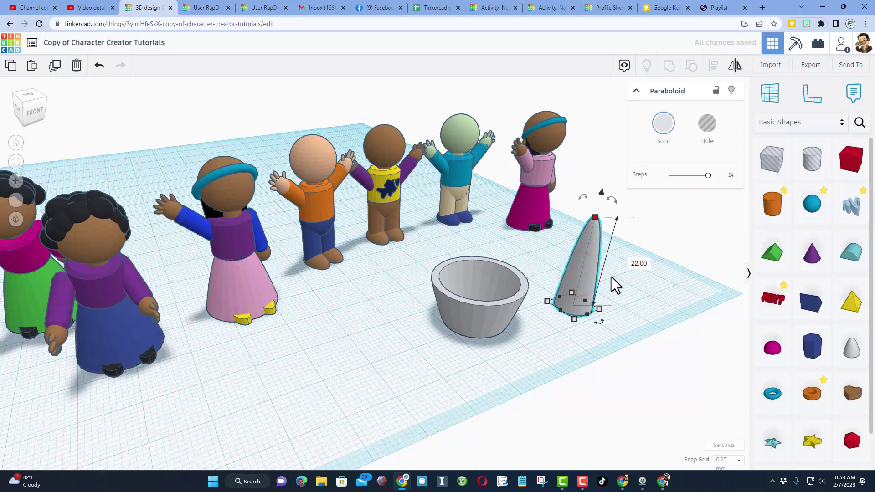
Turn the tall paraboloid into a hole, flip it upside down, and select it with the cup
left_click(707, 123)
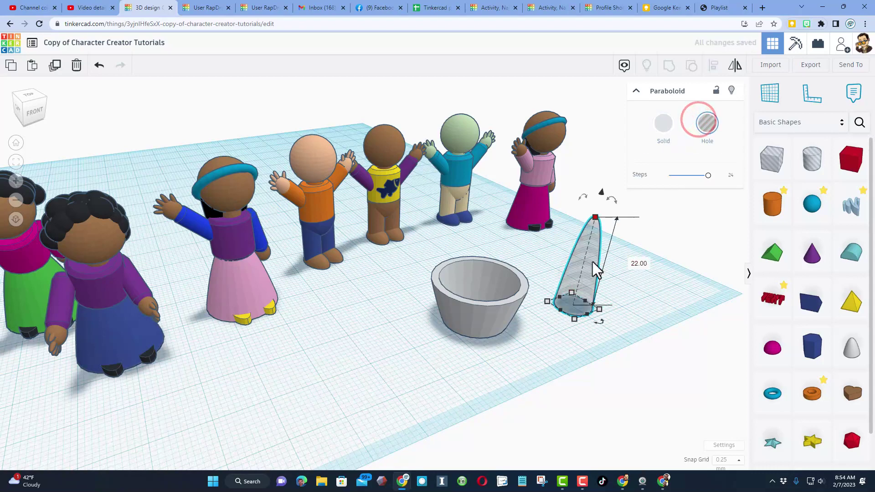
left_click(725, 64)
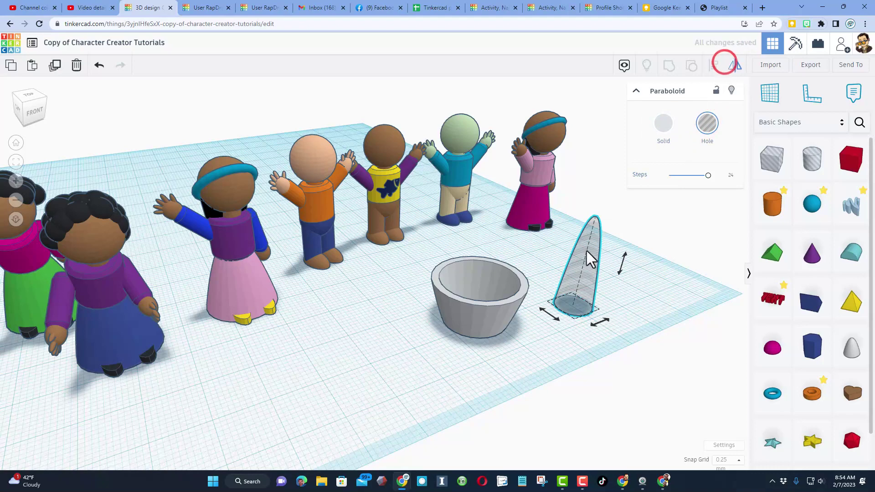
left_click(622, 262)
left_click_drag(635, 303, 511, 370)
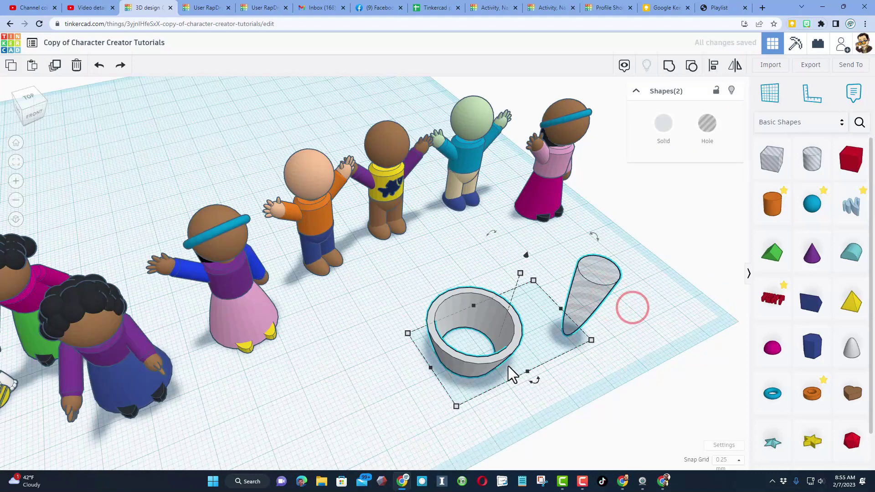
Align the paraboloid hole to the centre of the cup
key("l")
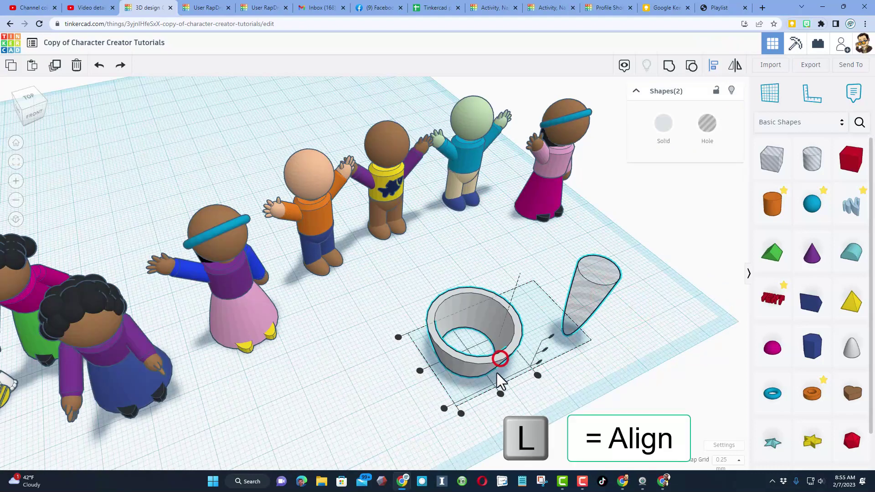
left_click(500, 395)
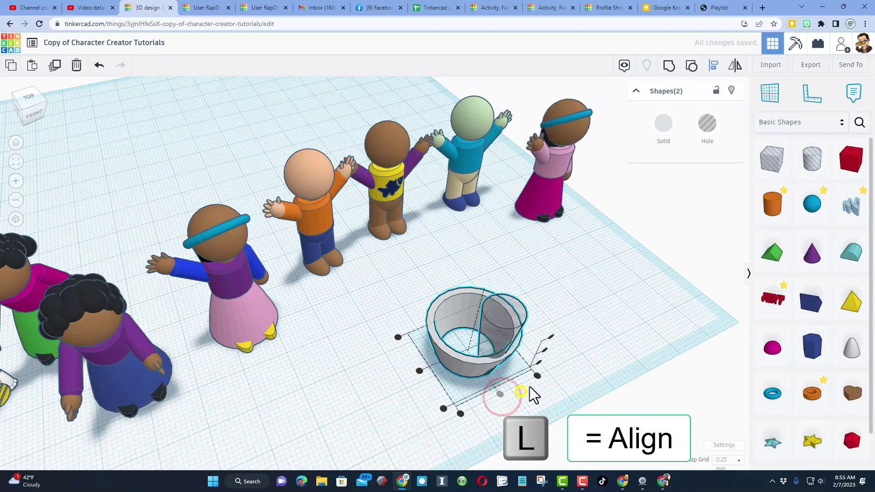
right_click_drag(535, 382, 280, 336)
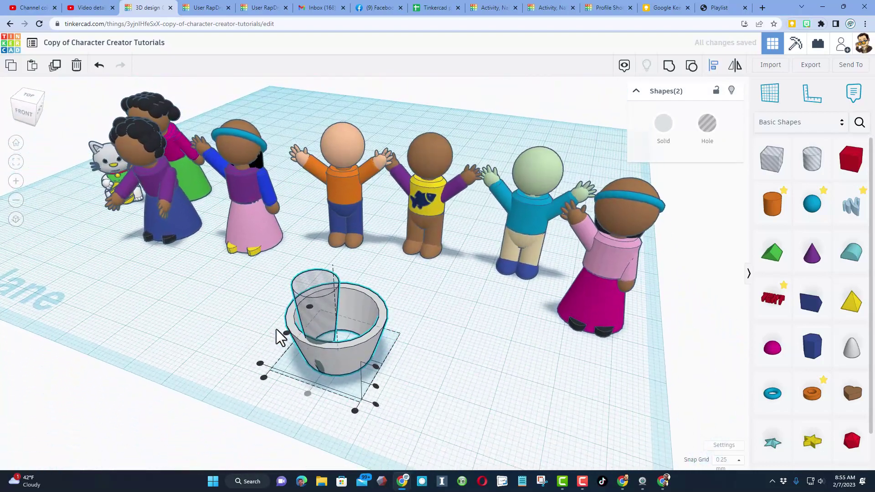
left_click(414, 393)
Nudge the paraboloid hole with Shift+Up until it overlaps the cup's rim
left_click(315, 320)
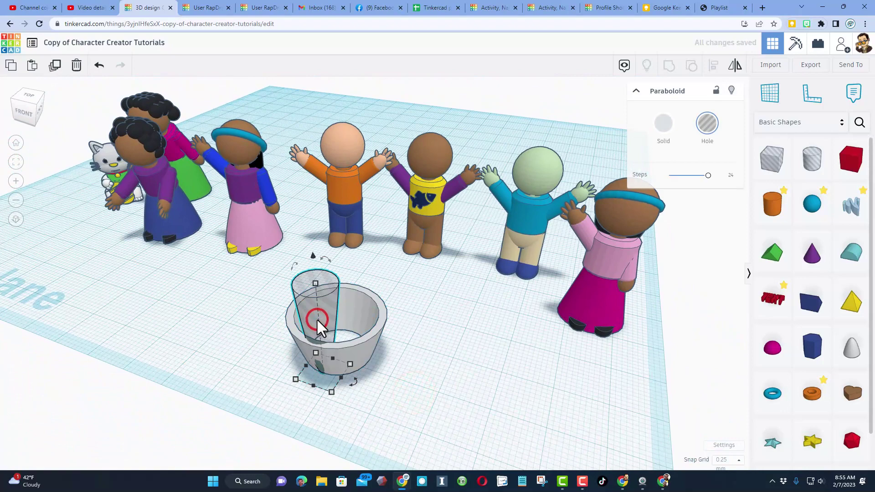
key("shift+Up")
key("shift+Up")
key("shift+Up")
key("shift+Up")
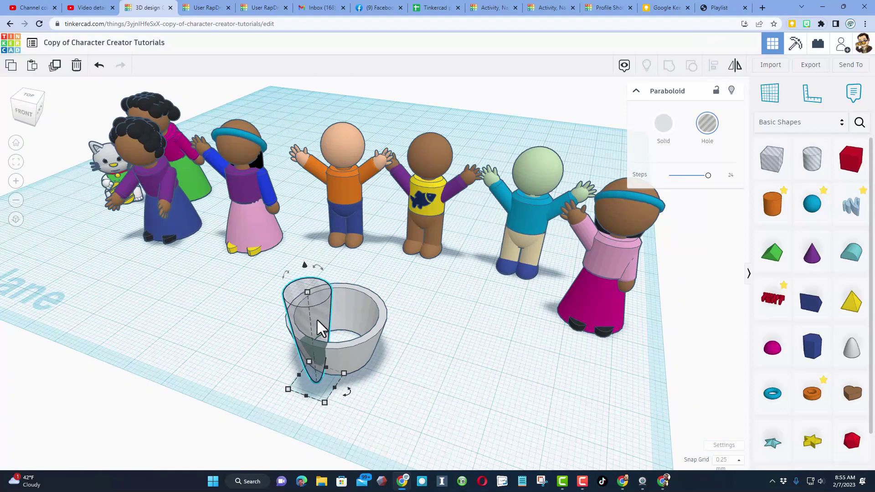
key("shift+Up")
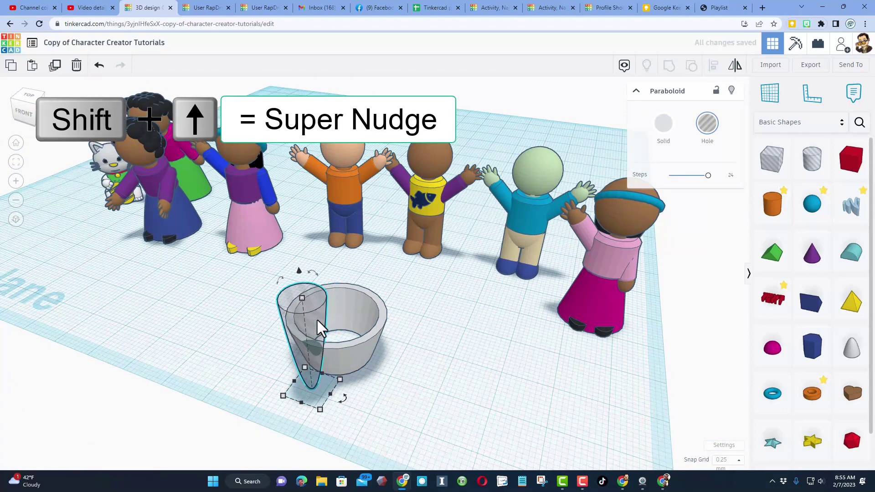
key("shift+Up")
key("shift+Up")
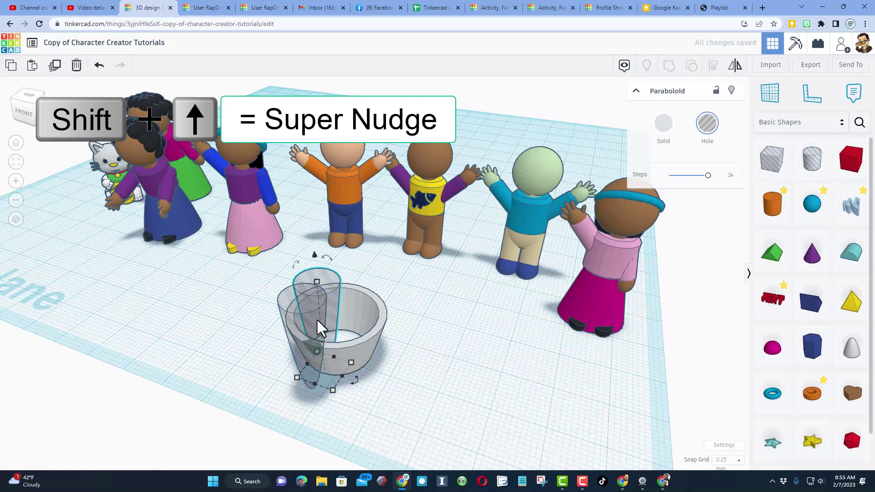
key("shift+Up")
key("shift+Up")
key("shift+Up")
key("shift+Up")
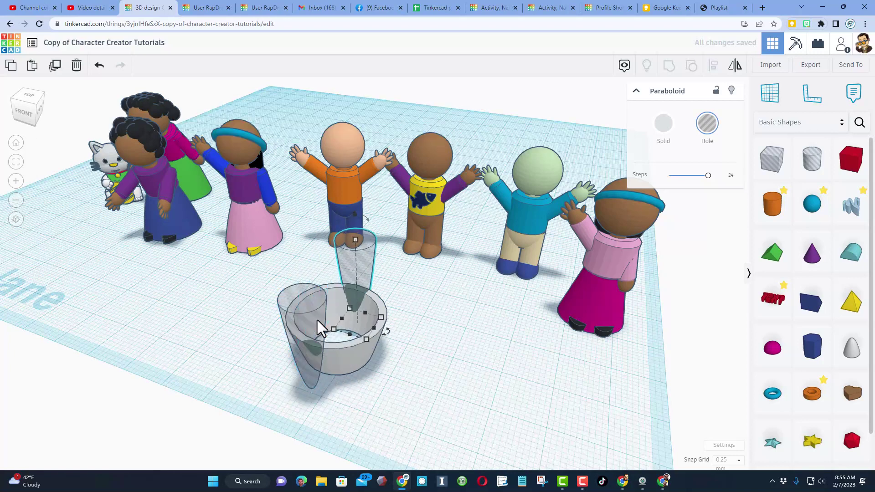
key("shift+Up")
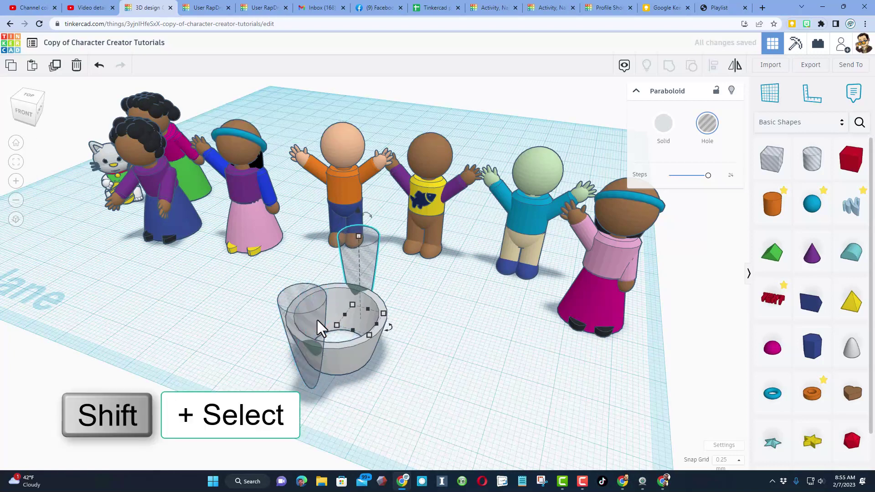
Group the two paraboloid holes and centre the group on the cup
left_click(305, 321, "shift")
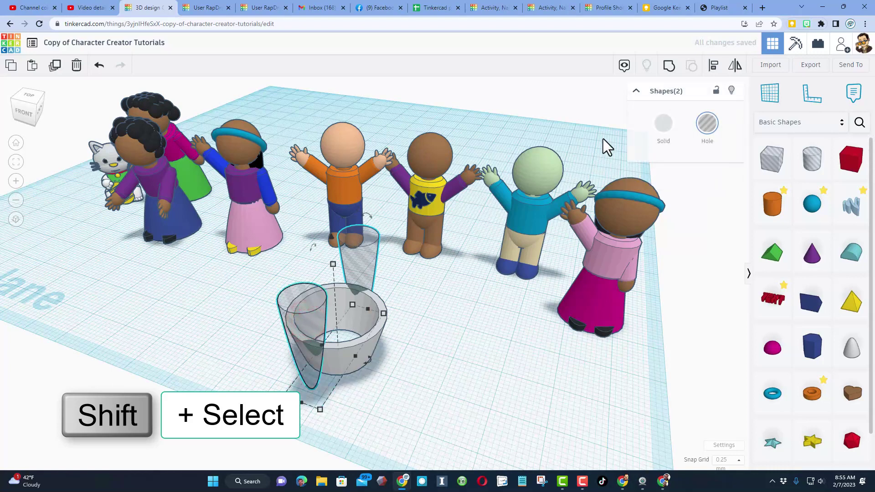
left_click(670, 66)
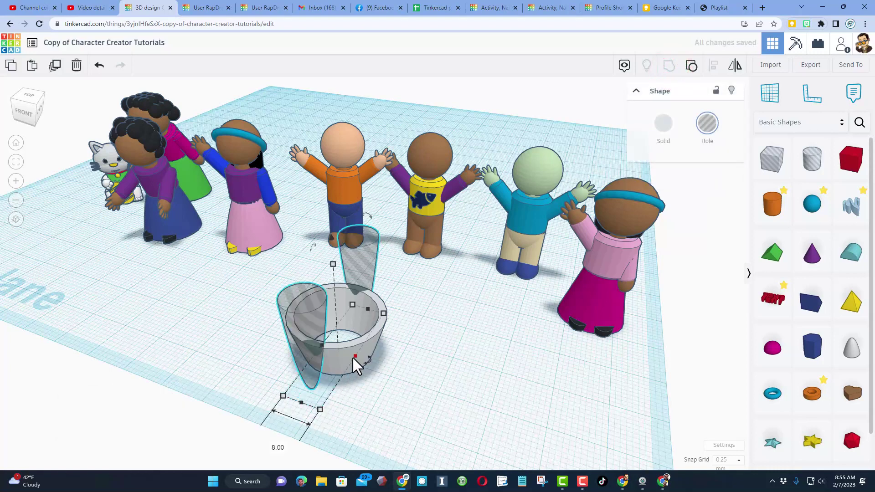
left_click(347, 361, "shift")
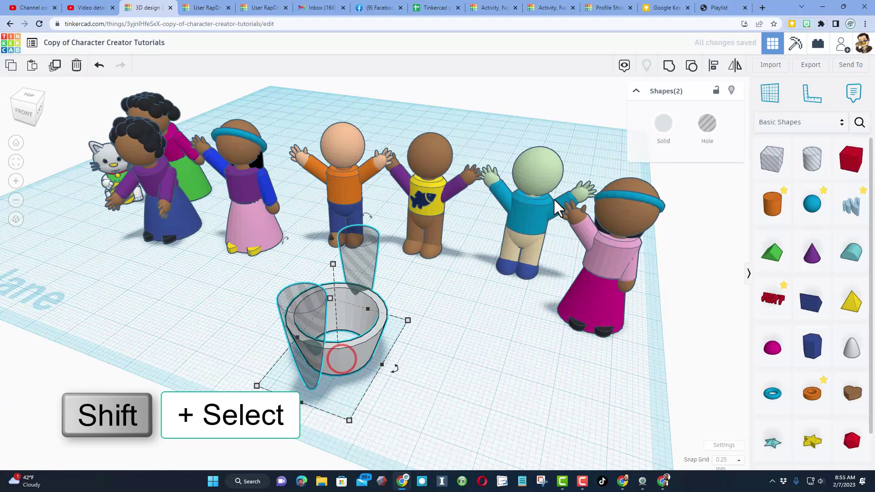
left_click(713, 66)
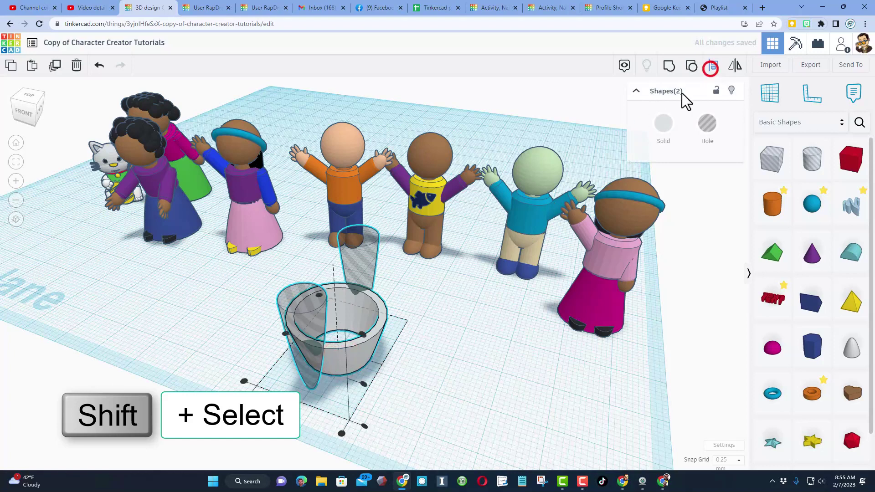
left_click(339, 362)
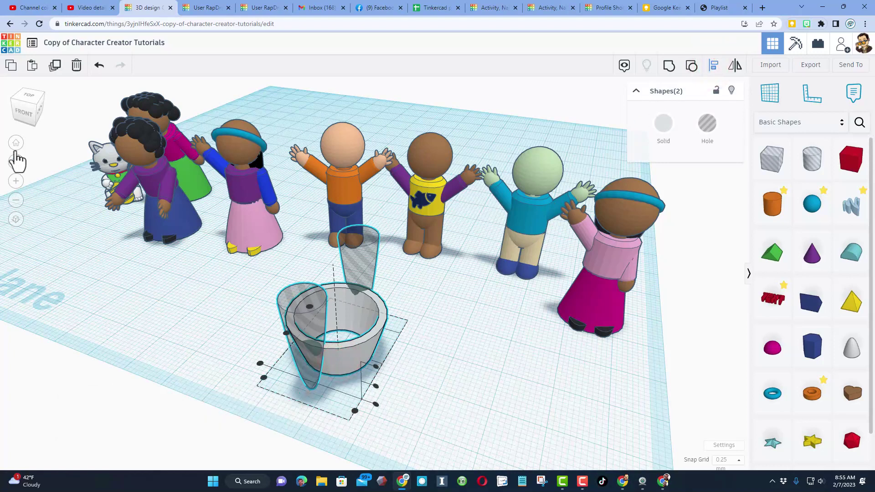
left_click(13, 100)
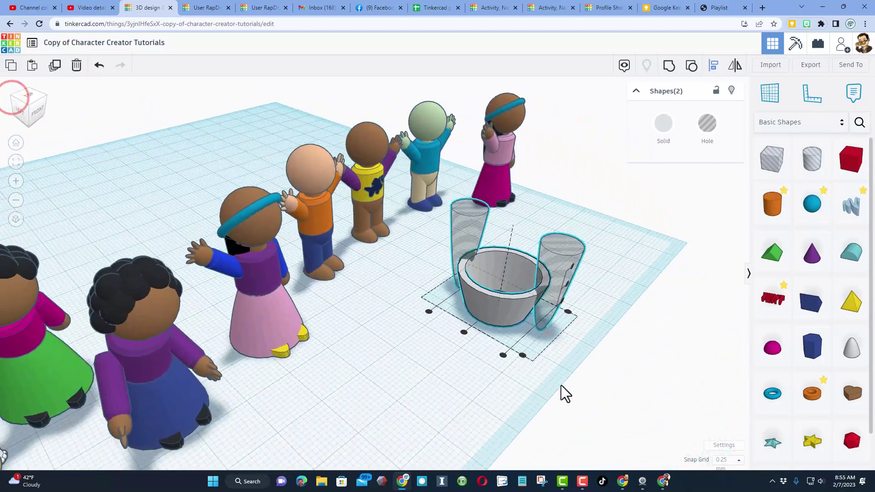
left_click(464, 332)
left_click(440, 399)
Shorten the grouped hole cones to 20.50 tall and duplicate them
left_click(558, 274)
scroll(510, 283, "up", 3)
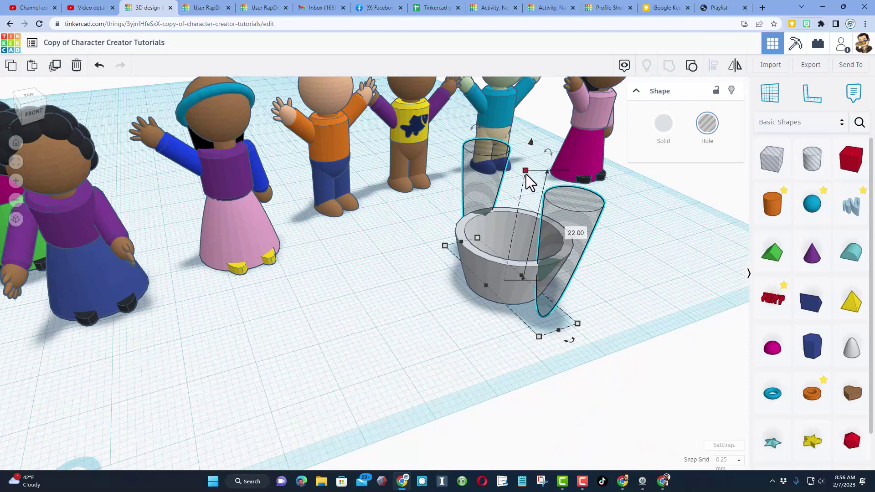
left_click_drag(524, 175, 524, 180)
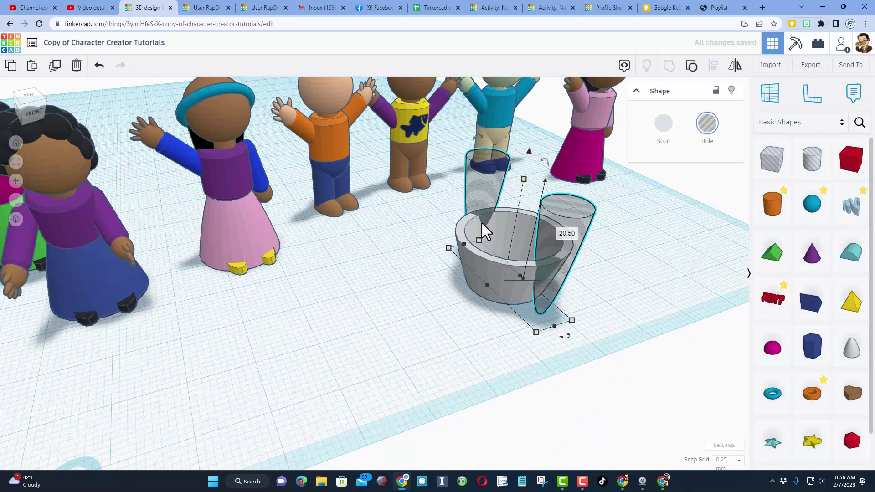
key("ctrl+d")
scroll(487, 352, "down", 3)
right_click_drag(442, 348, 476, 339)
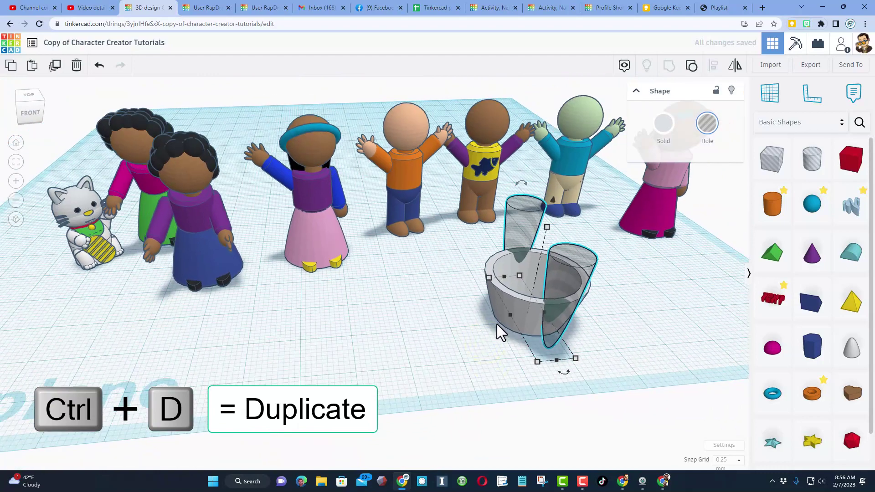
Copy the hole cones in 45° rotation steps around the cup, then select and group everything
key("ctrl+d")
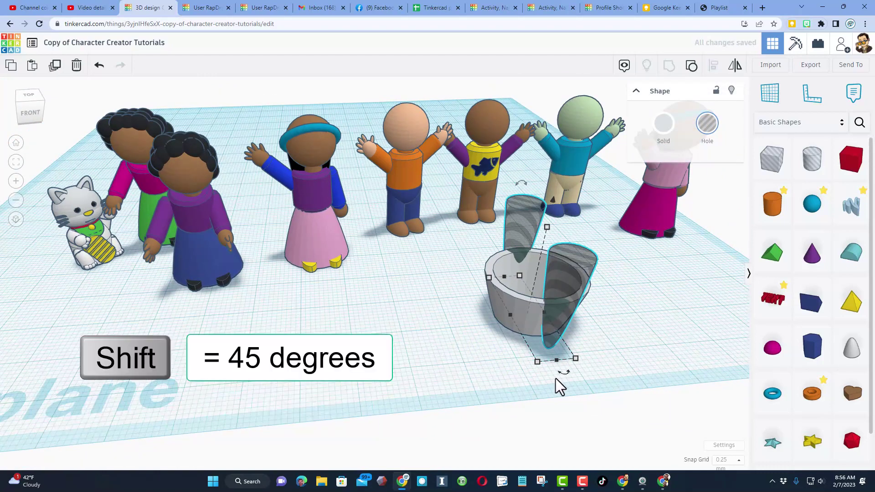
left_click_drag(564, 374, 510, 357)
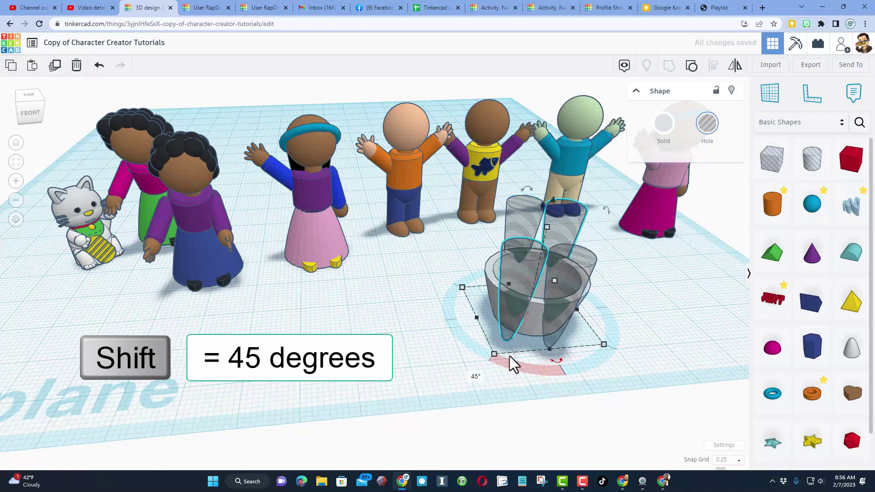
key("ctrl+d")
key("ctrl+d")
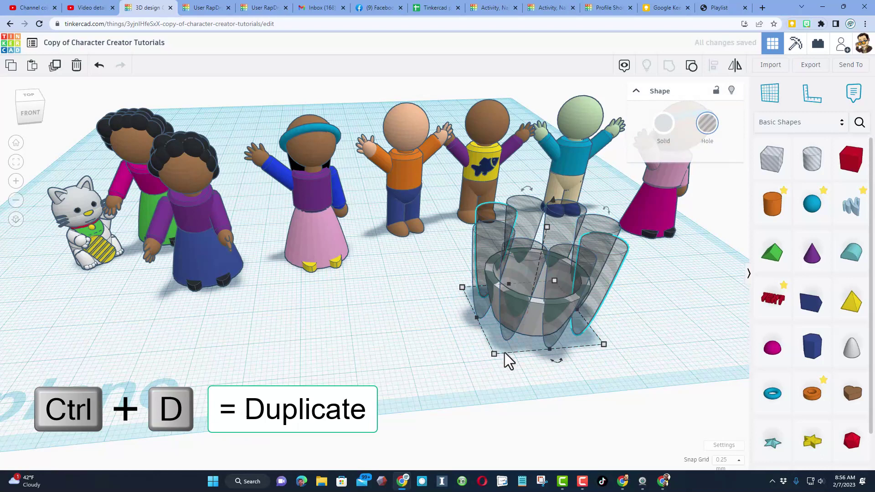
left_click(437, 303)
mouse_move(438, 303)
right_mouse_down()
mouse_move(449, 318)
mouse_move(394, 182)
right_mouse_up()
left_click_drag(473, 249, 528, 270)
key("ctrl+g")
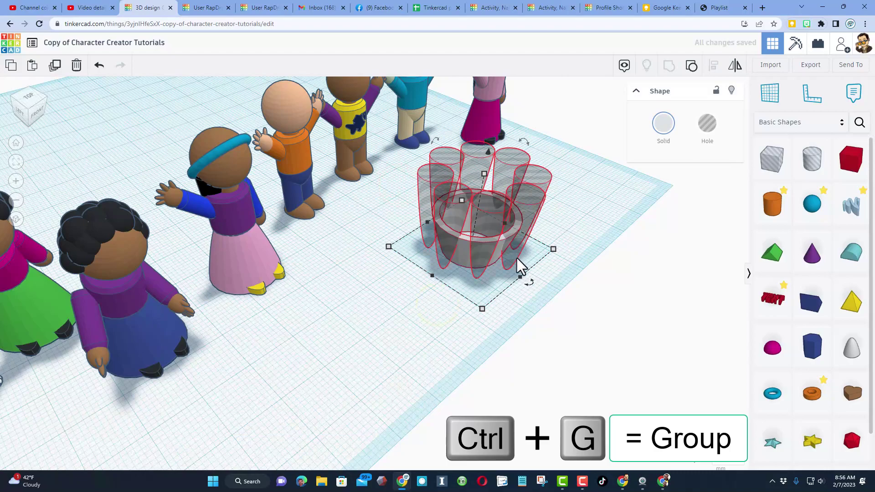
Colour the notched crown gold with hex d4cb2a
right_click_drag(514, 287, 553, 336)
left_click(654, 138)
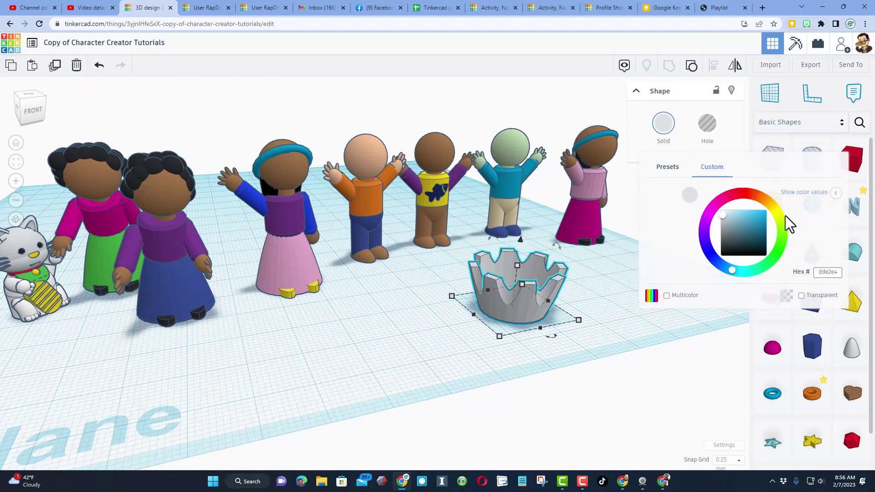
mouse_move(790, 223)
left_mouse_down()
mouse_move(771, 221)
mouse_move(756, 233)
mouse_move(776, 210)
left_mouse_up()
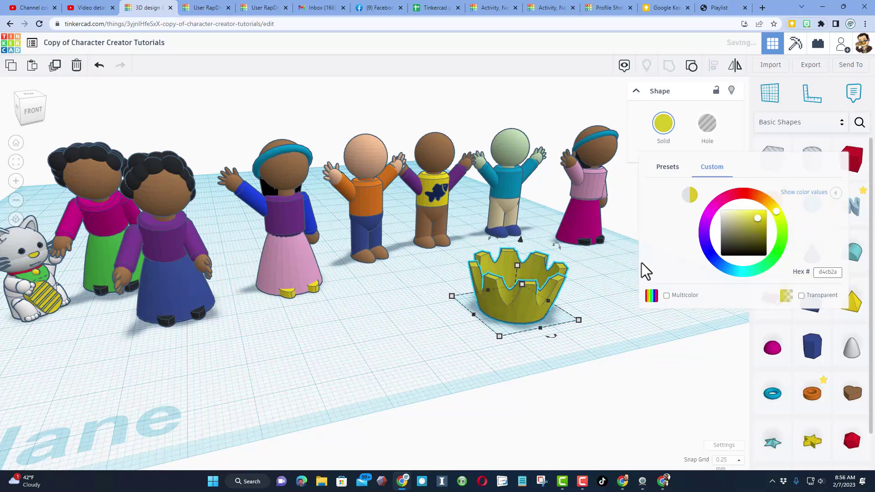
mouse_move(437, 348)
right_mouse_down()
mouse_move(459, 357)
mouse_move(451, 354)
right_mouse_up()
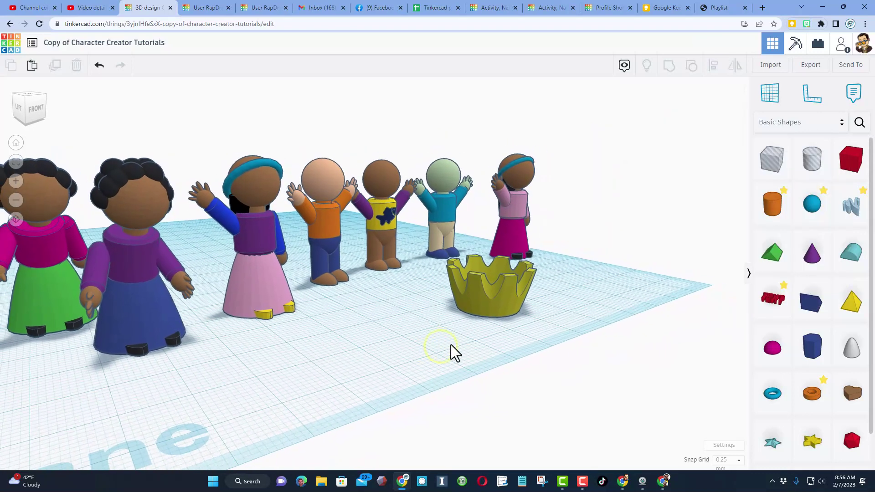
Inside the crown group, lower the four cone cutouts by 4.25, then exit the group
double_click(484, 304)
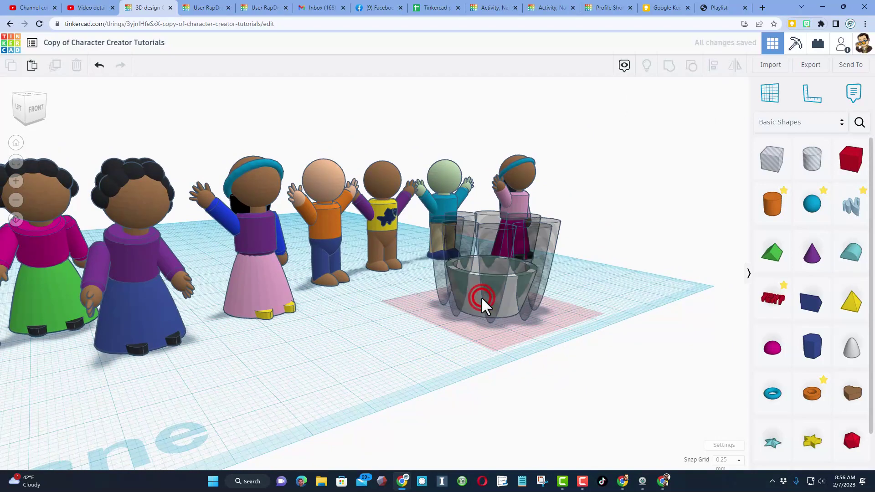
left_click(497, 243)
mouse_move(497, 251)
right_mouse_down()
mouse_move(605, 273)
mouse_move(514, 254)
mouse_move(493, 235)
right_mouse_up()
left_click_drag(486, 218, 344, 239)
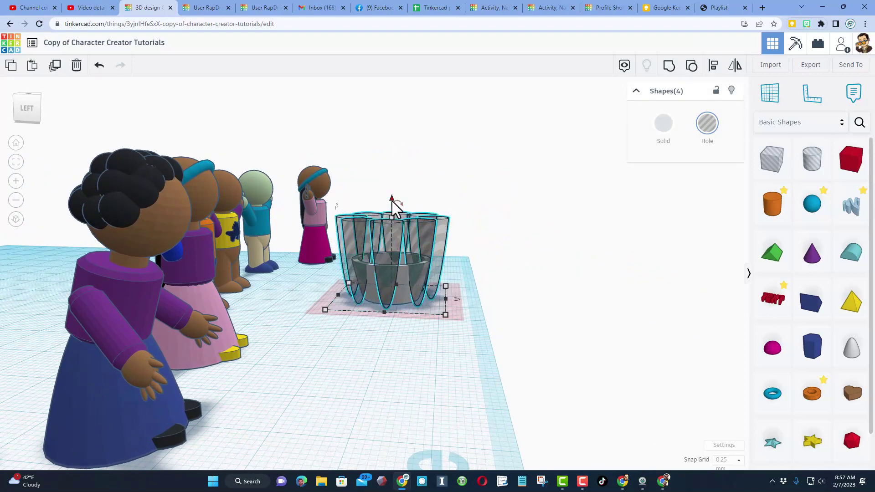
left_click_drag(393, 203, 396, 225)
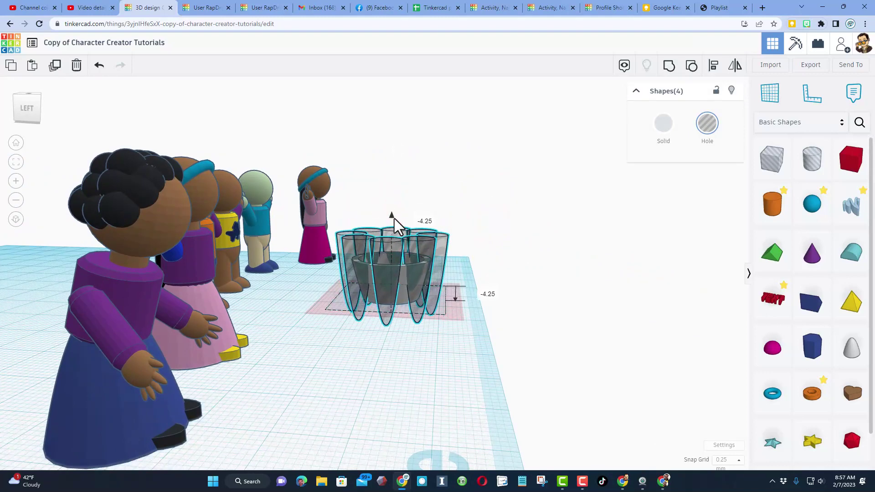
left_click(457, 407)
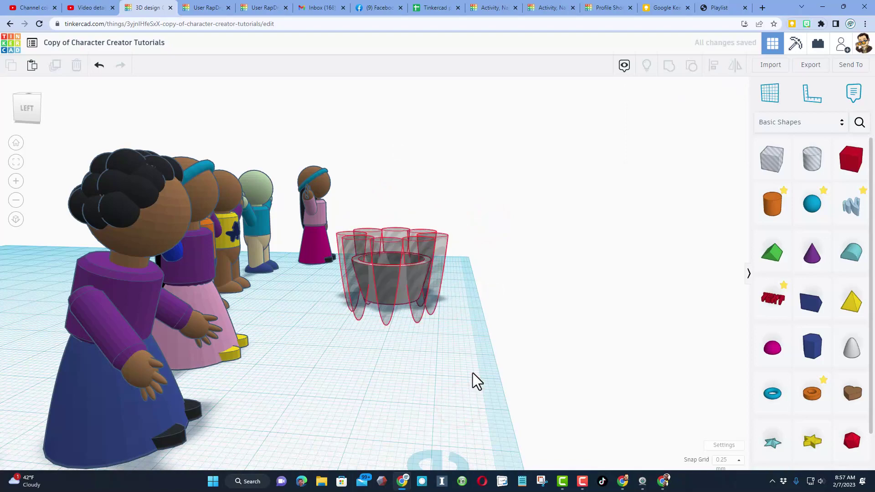
right_click_drag(461, 373, 326, 399)
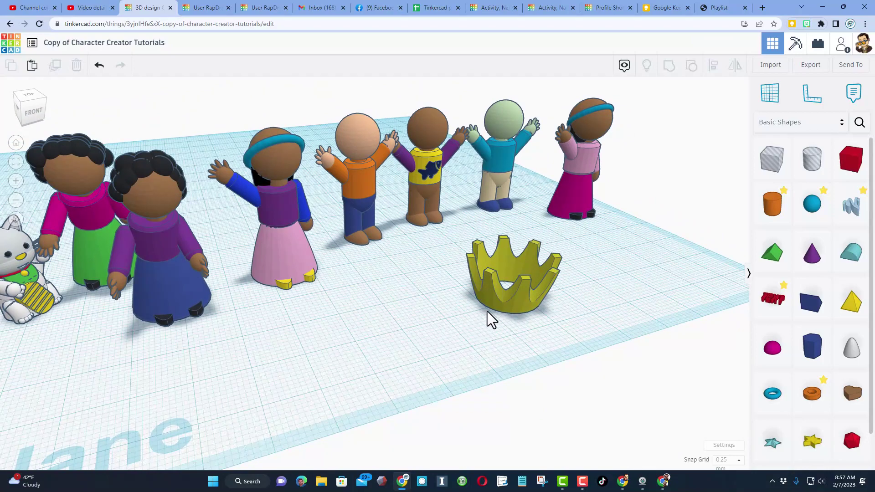
mouse_move(516, 319)
right_mouse_down()
mouse_move(580, 309)
mouse_move(519, 309)
mouse_move(524, 328)
right_mouse_up()
Align the gold crown centred on the orange character, level with the top of its head
left_click(531, 313)
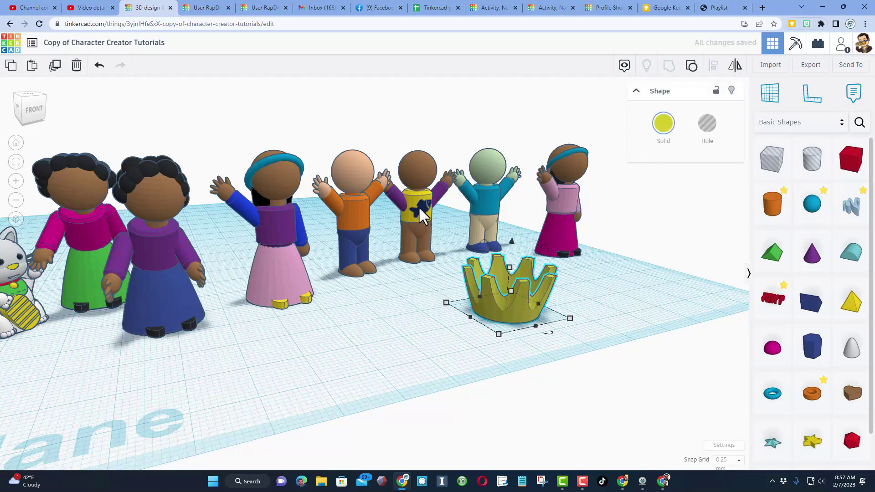
left_click(354, 182, "shift")
left_click(715, 66)
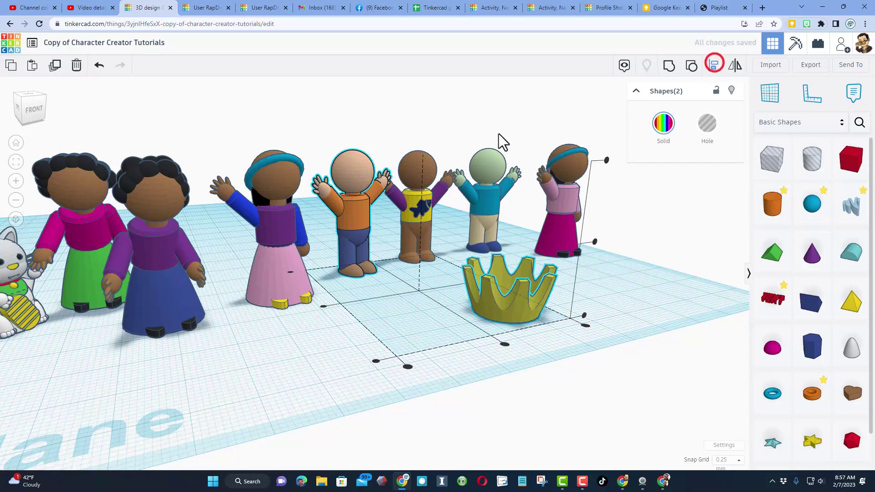
left_click(358, 172)
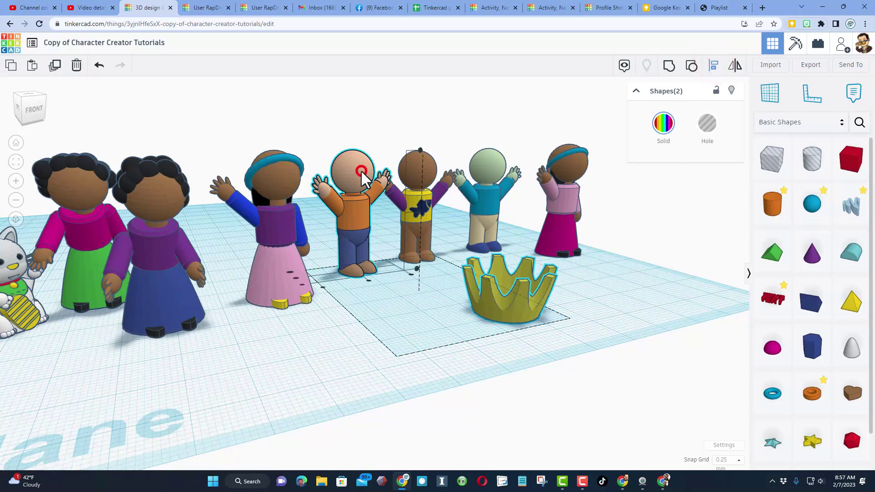
left_click(367, 281)
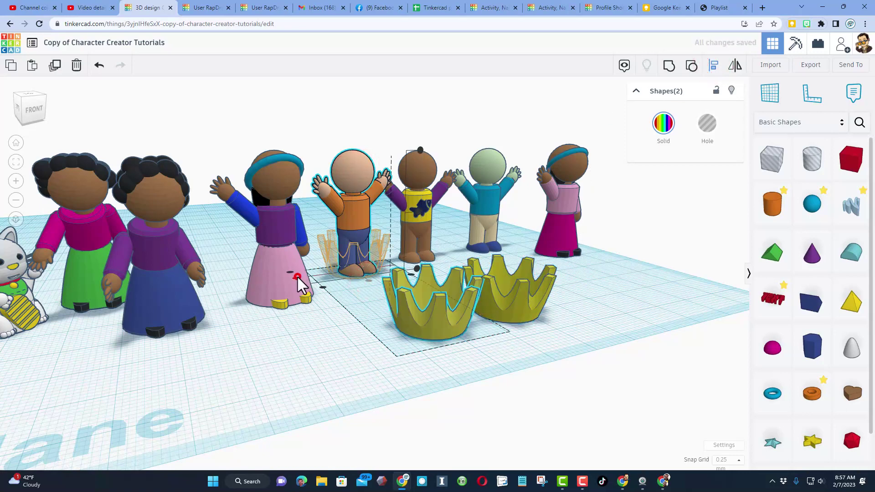
left_click(297, 277)
left_click(421, 151)
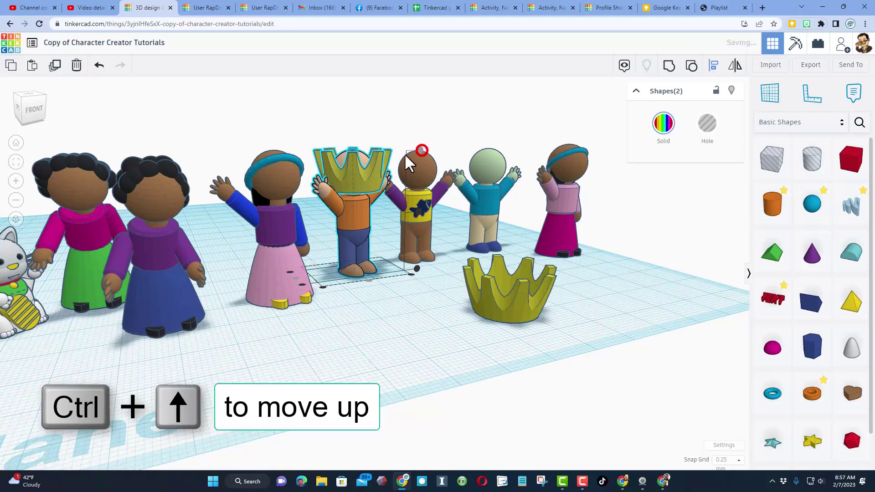
left_click(345, 191)
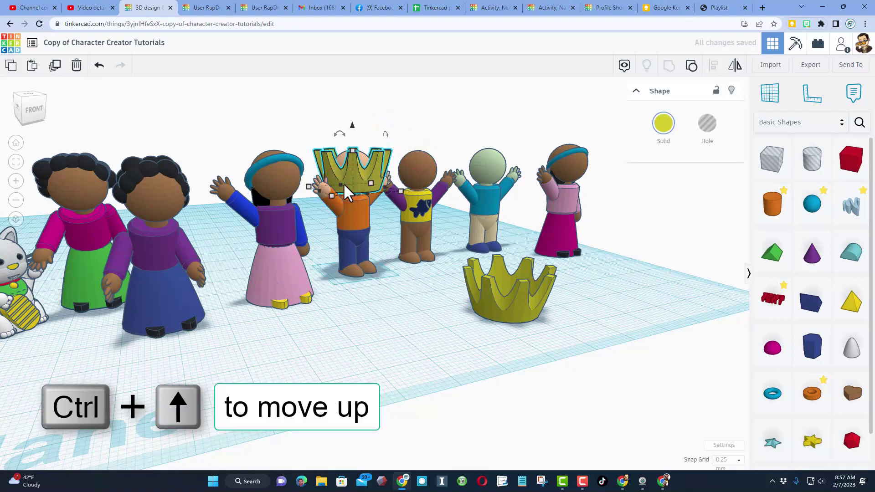
Raise the crown with Ctrl+Up twice, shrink it proportionally, and settle it onto the head
key("ctrl+Up")
key("ctrl+Up")
key("ctrl+Up")
key("ctrl+Up")
key("ctrl+Up")
key("ctrl+Up")
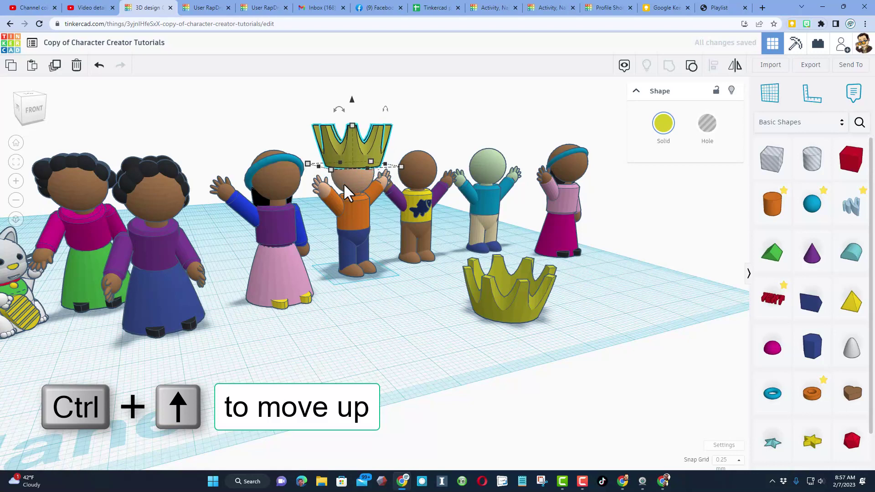
key("ctrl+Up")
key("ctrl+Up")
key("ctrl+Up")
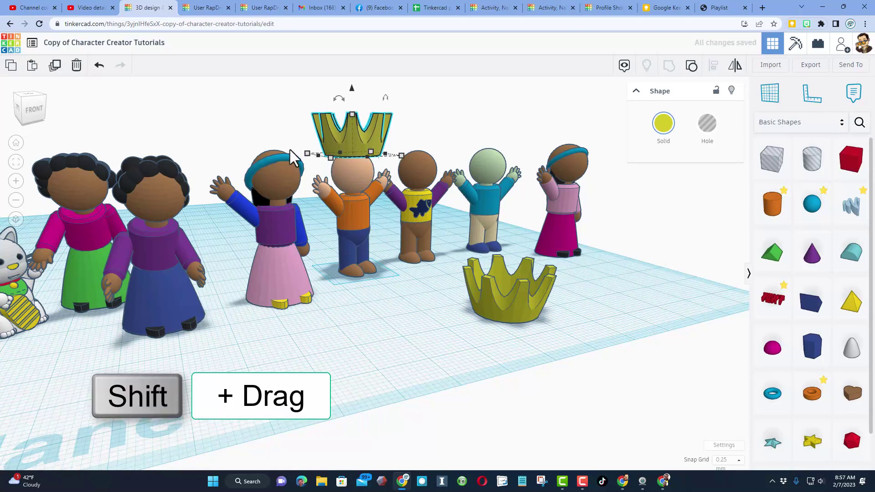
left_click_drag(350, 119, 350, 134, "shift")
key("f")
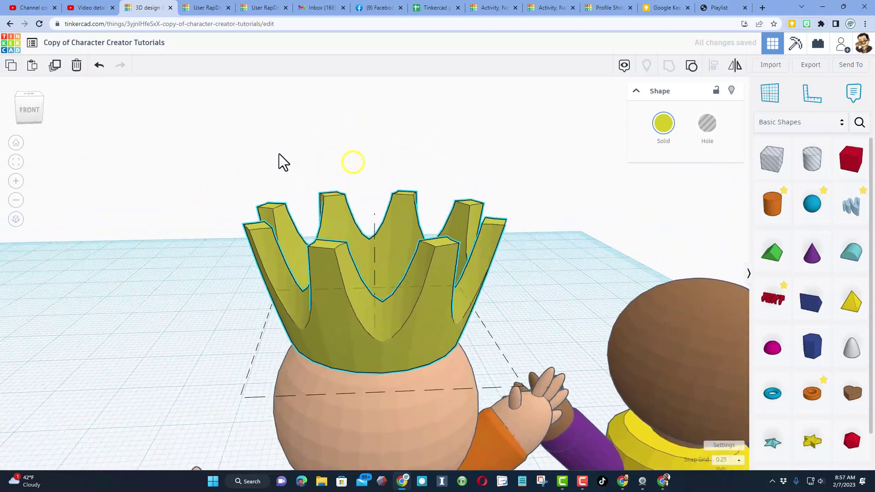
scroll(441, 260, "down", 5)
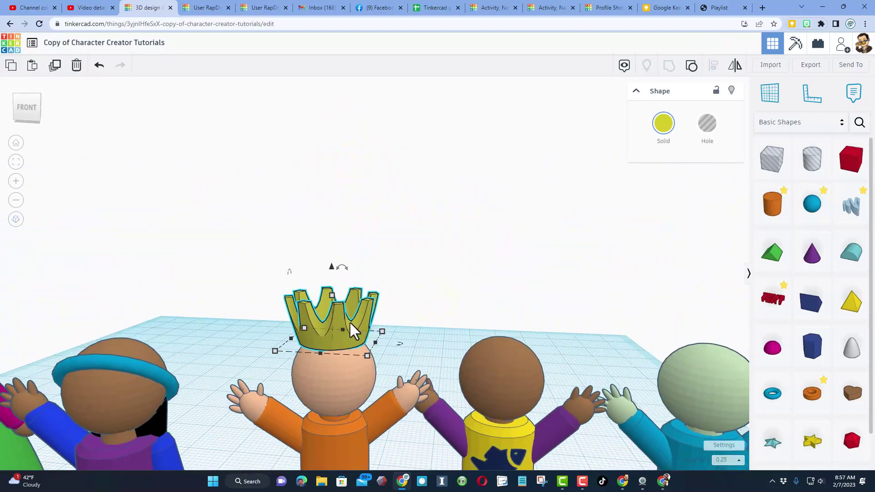
left_click(332, 266)
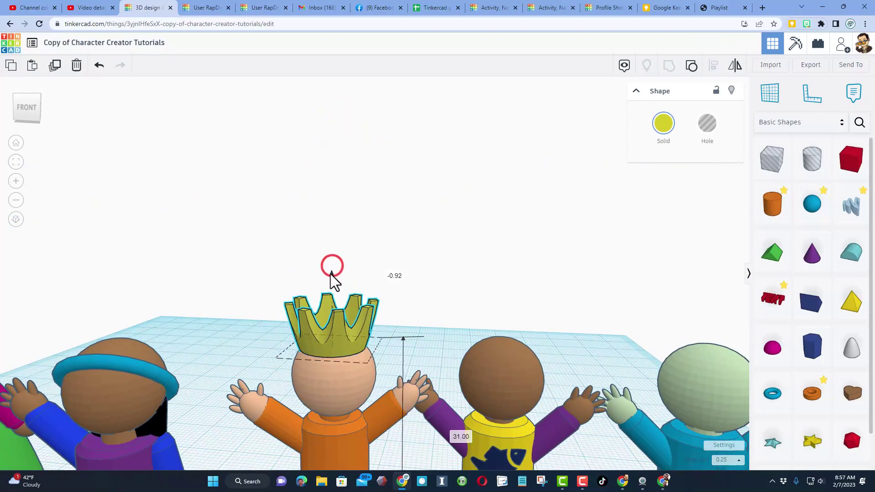
left_click(378, 275)
scroll(472, 374, "down", 3)
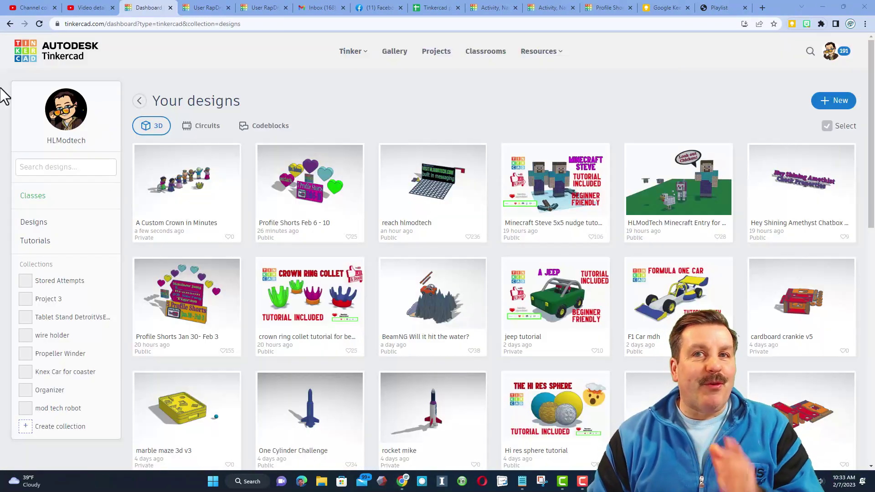
Add the tags crown, characters, king, queen and hlmt23 in the design's properties
left_click(227, 155)
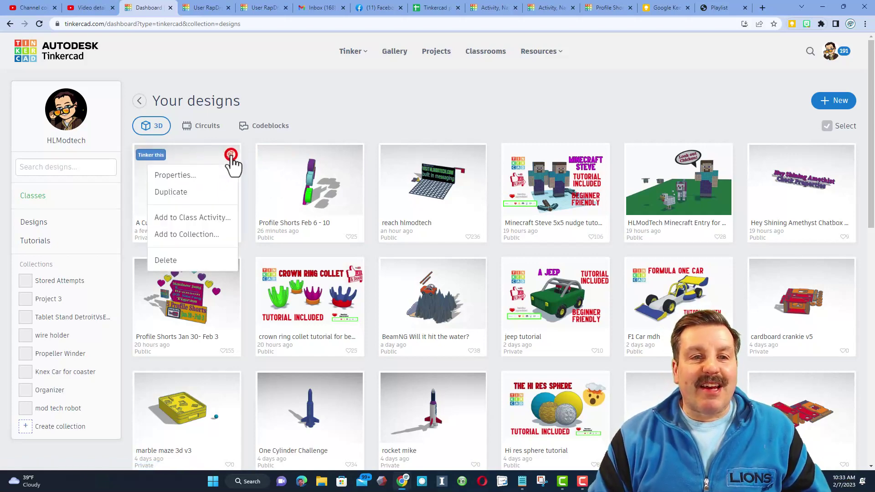
left_click(203, 175)
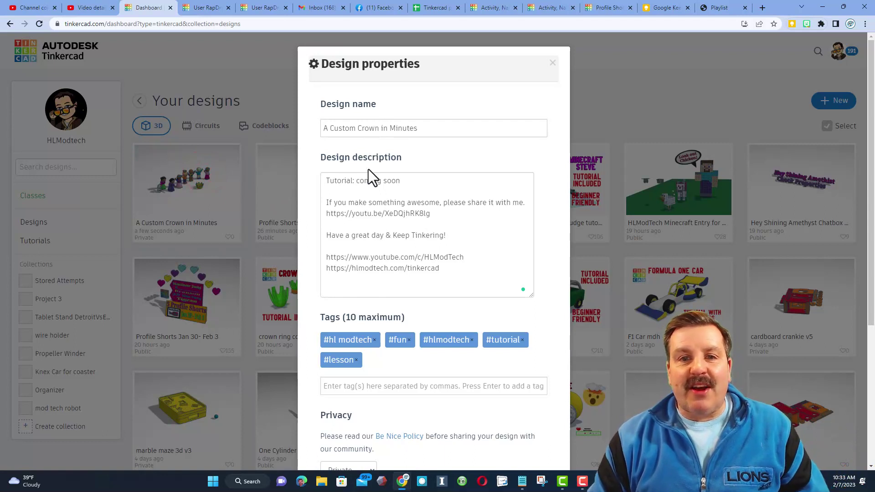
scroll(381, 293, "down", 2)
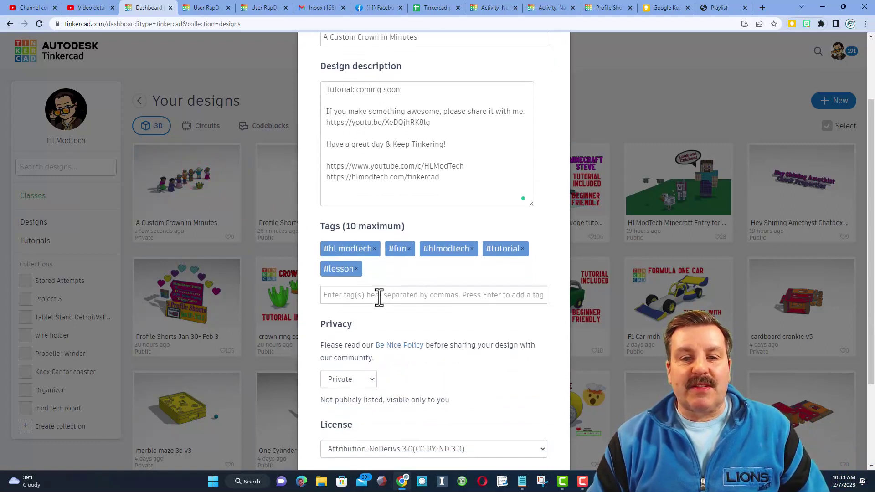
left_click(379, 295)
type("crown, characters, king, queen")
key("Return")
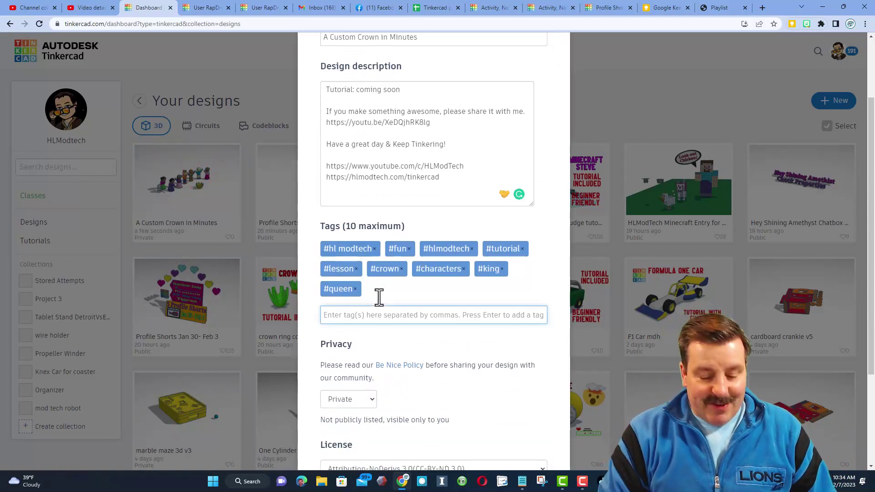
type("hlmt")
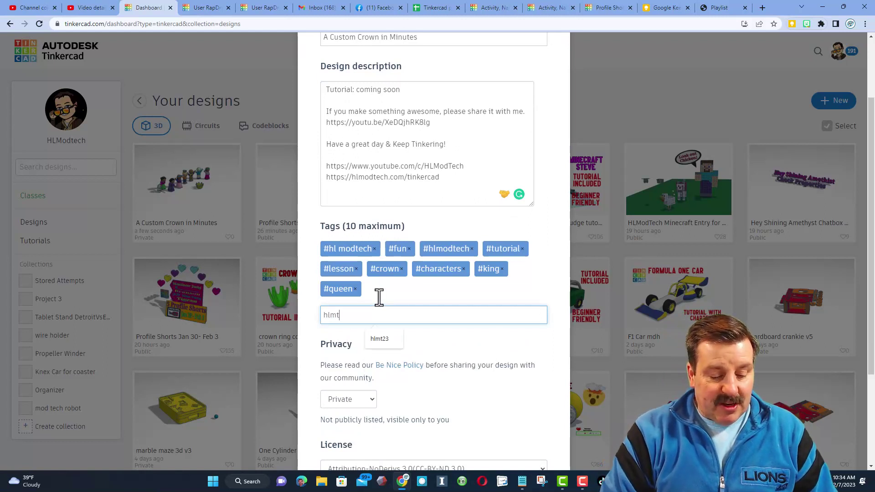
type("23")
key("Return")
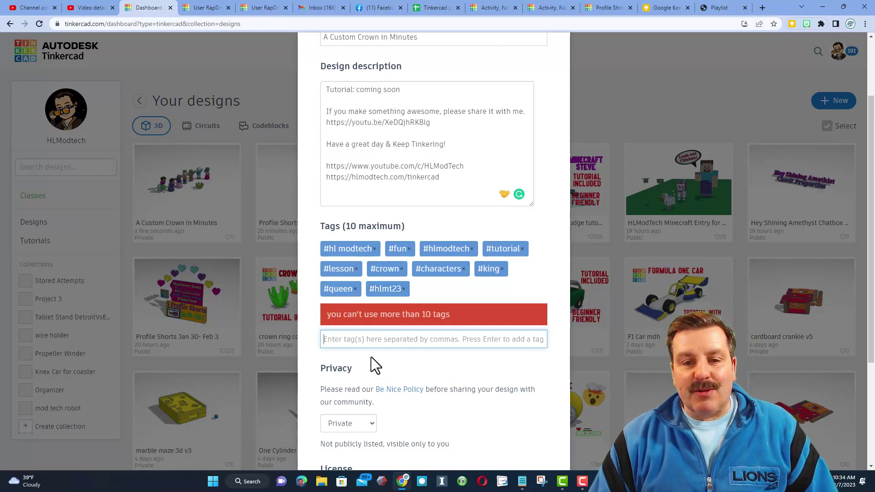
Make the design Public, keep the Attribution-NoDerivs 3.0 license, and save the properties
left_click(349, 424)
scroll(351, 422, "down", 2)
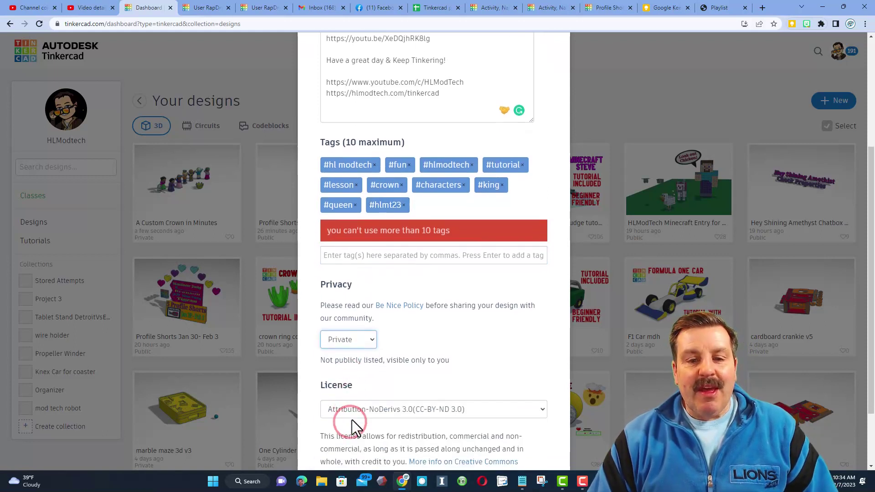
left_click(358, 334)
left_click(344, 369)
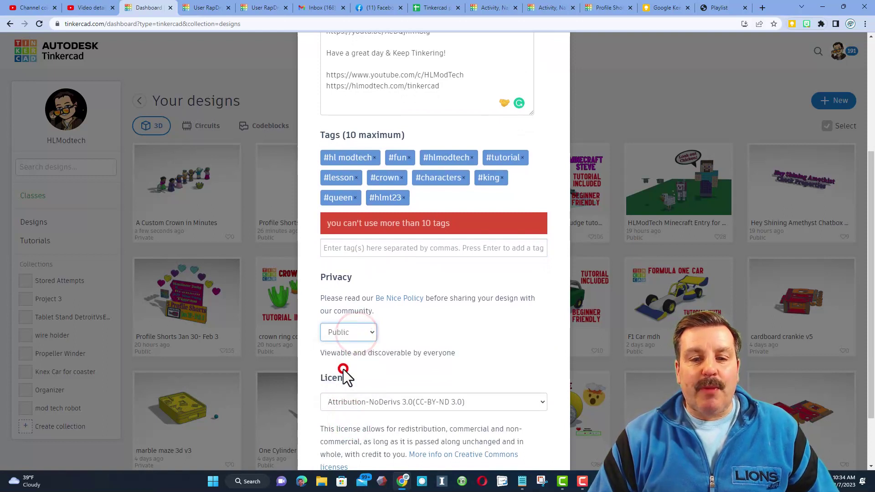
left_click(369, 403)
left_click(380, 377)
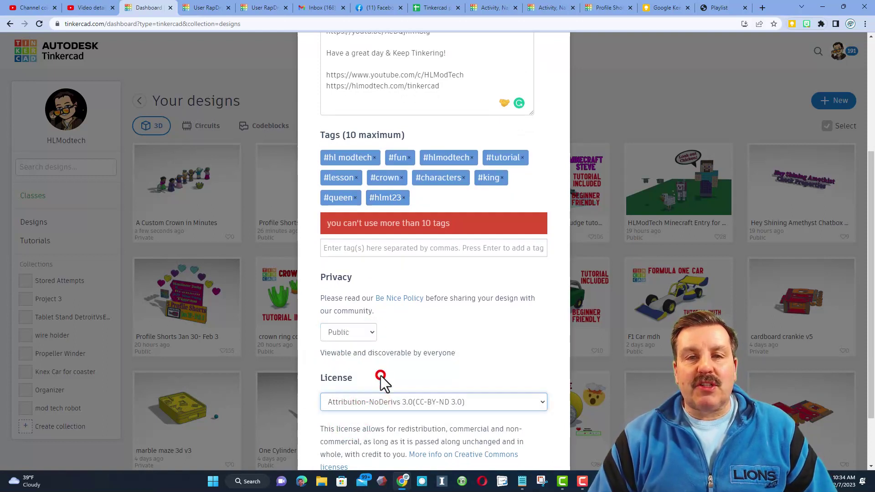
scroll(410, 392, "down", 2)
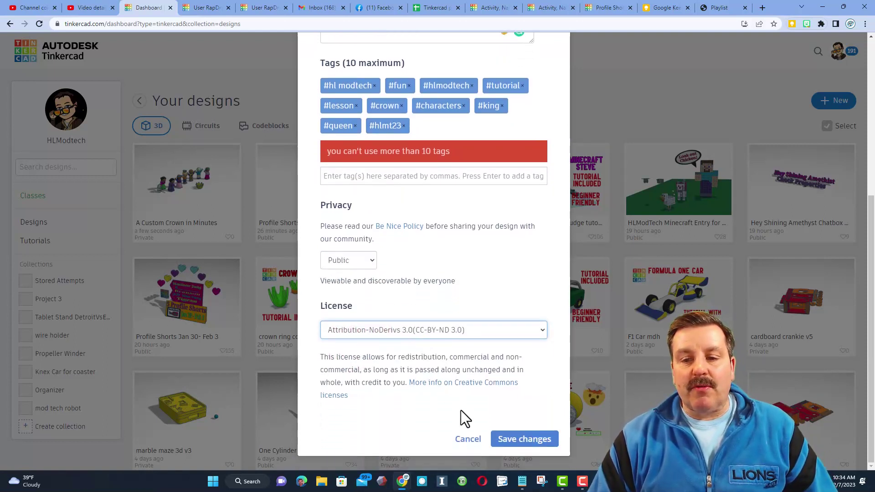
left_click(497, 437)
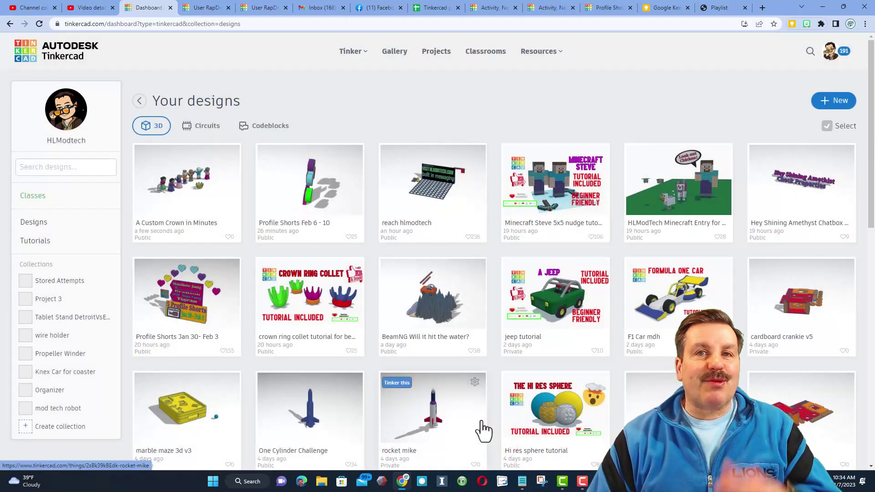